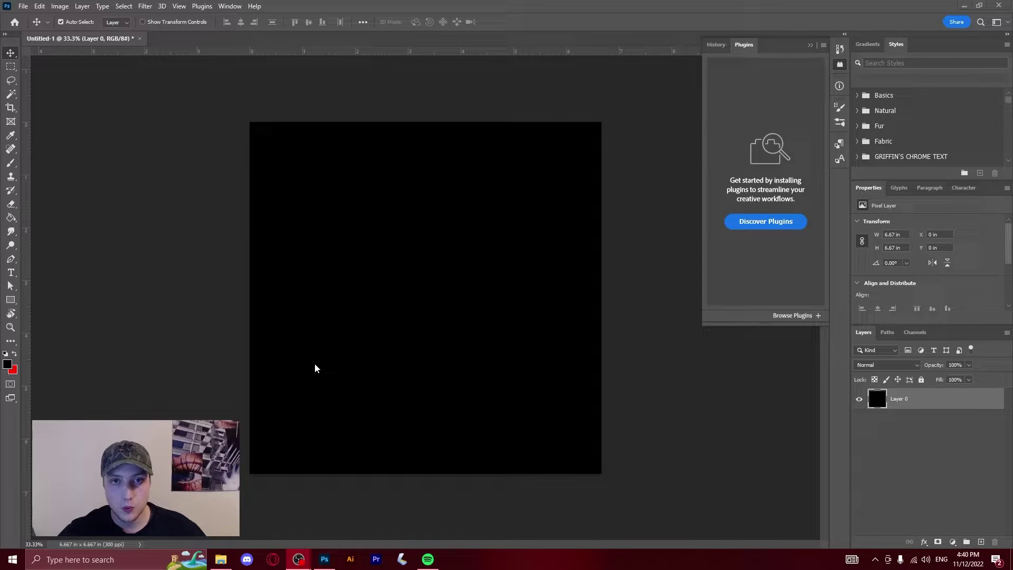
Place the skull photo on the black canvas and scale it up to fill the canvas
{"action": "key", "text": "ctrl+plus"}
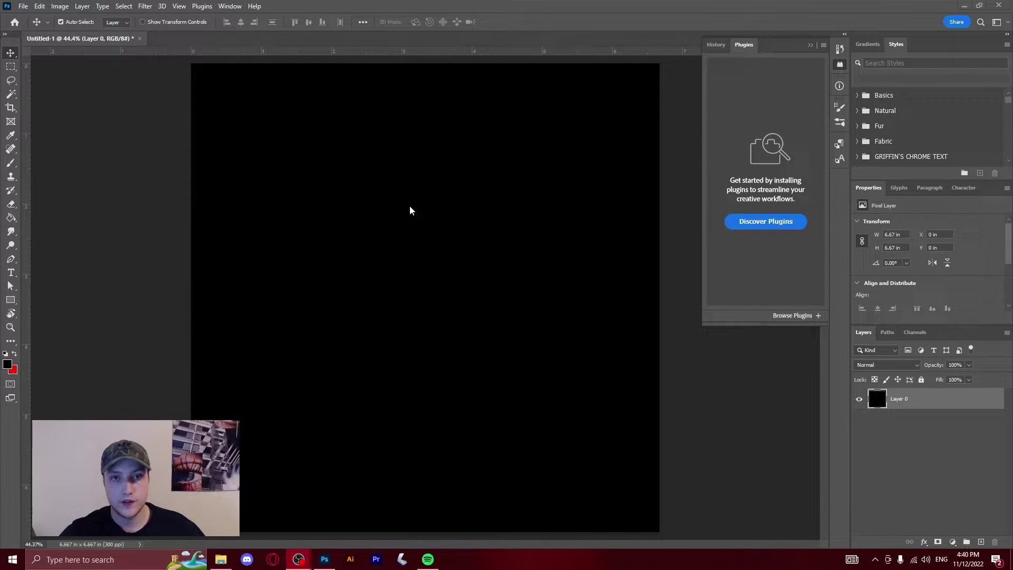
{"action": "scroll", "coordinate": [337, 196], "scroll_direction": "down", "scroll_amount": 1}
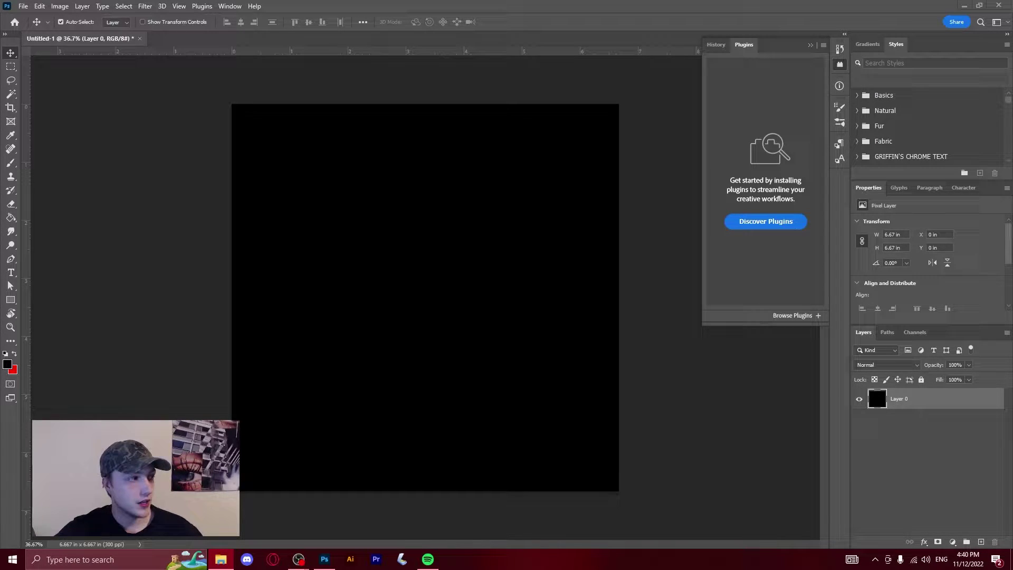
{"action": "left_click_drag", "start_coordinate": [0, 285], "coordinate": [335, 378]}
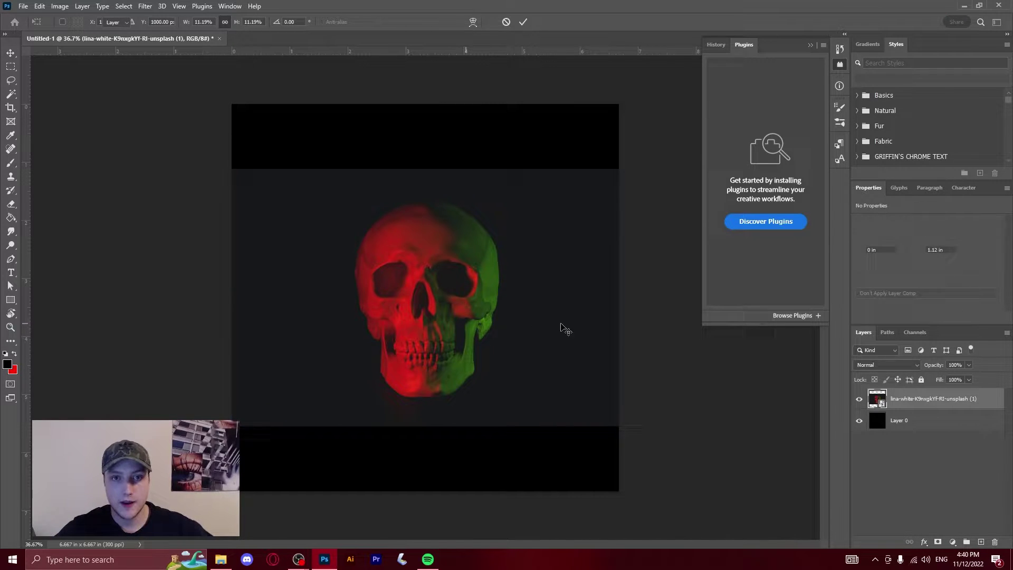
{"action": "key", "text": "Return"}
{"action": "key", "text": "ctrl+r"}
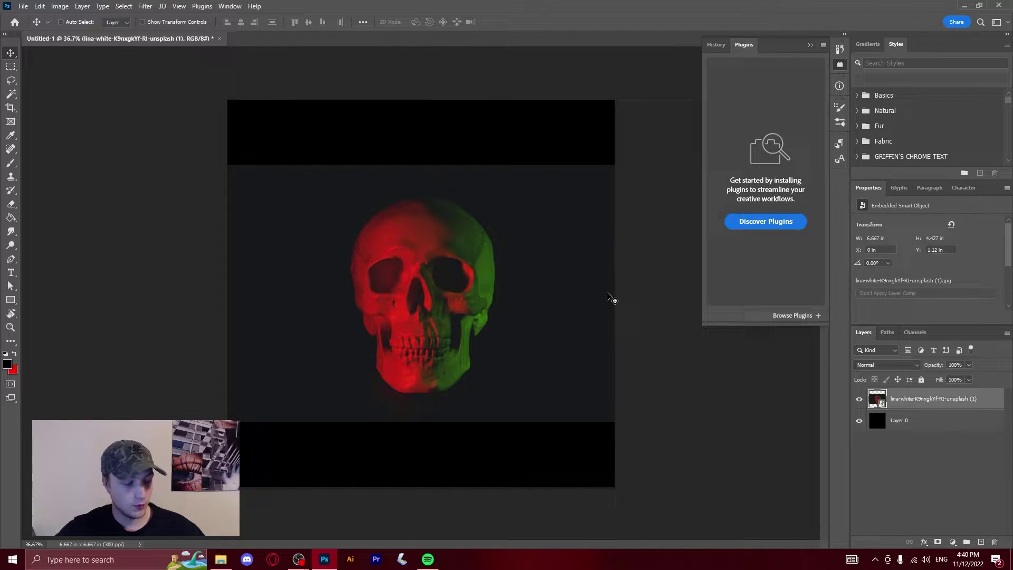
{"action": "key", "text": "ctrl+t"}
{"action": "left_click_drag", "start_coordinate": [615, 291], "coordinate": [761, 294]}
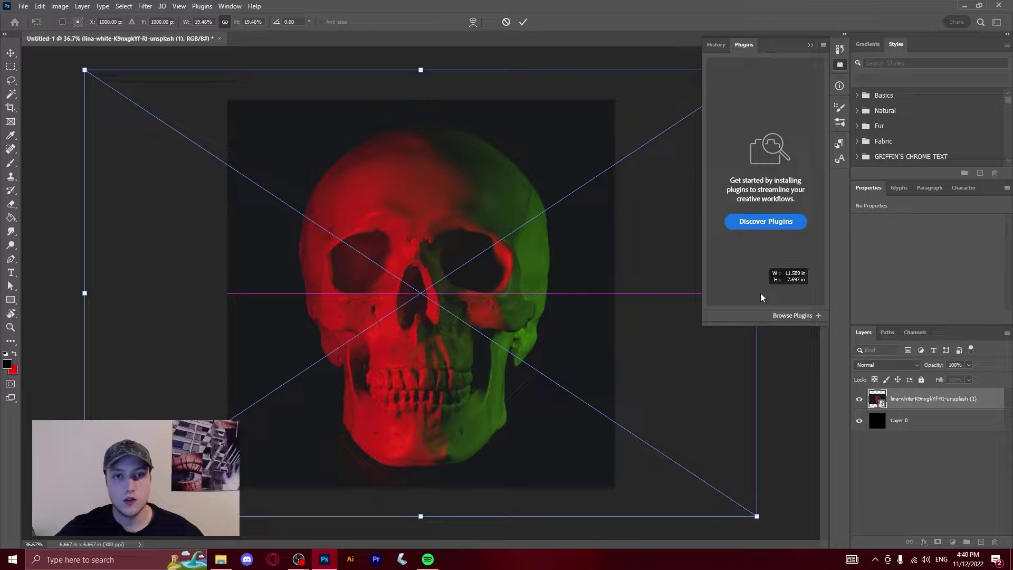
{"action": "key", "text": "Return"}
Rasterize the skull layer and cut away its background with Remove Background
{"action": "right_click", "coordinate": [955, 399]}
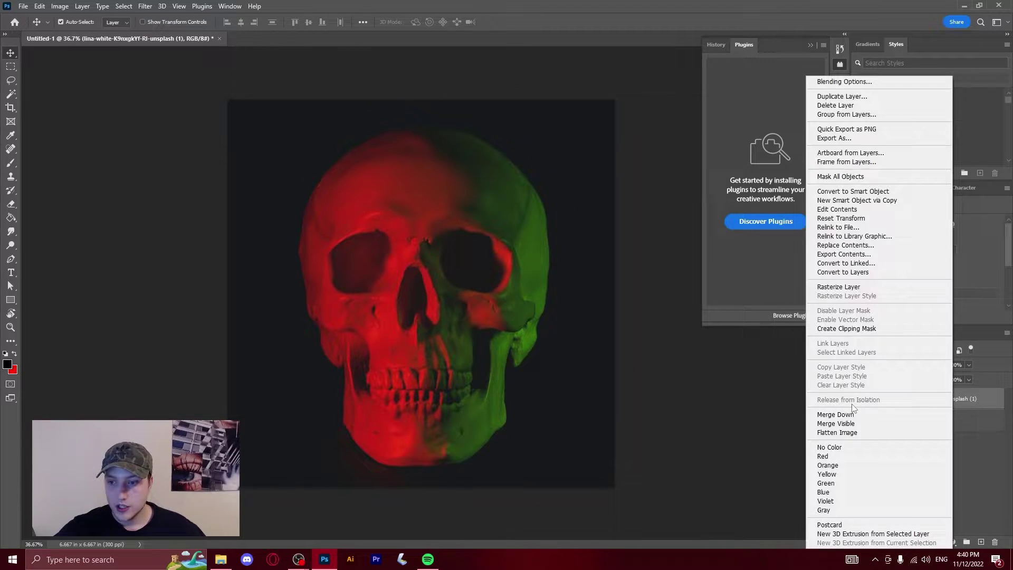
{"action": "left_click", "coordinate": [876, 286]}
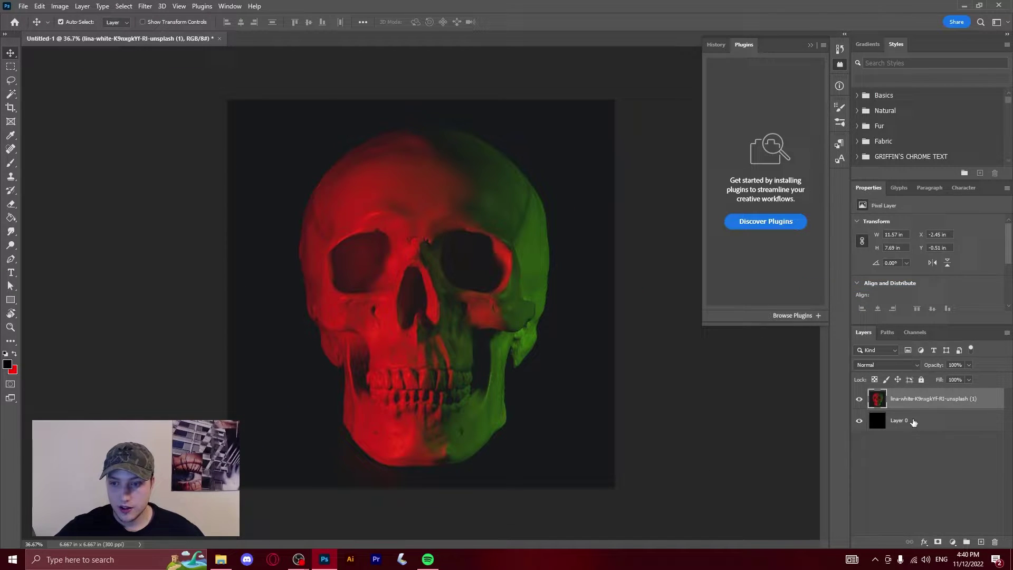
{"action": "scroll", "coordinate": [916, 222], "scroll_direction": "down", "scroll_amount": 4}
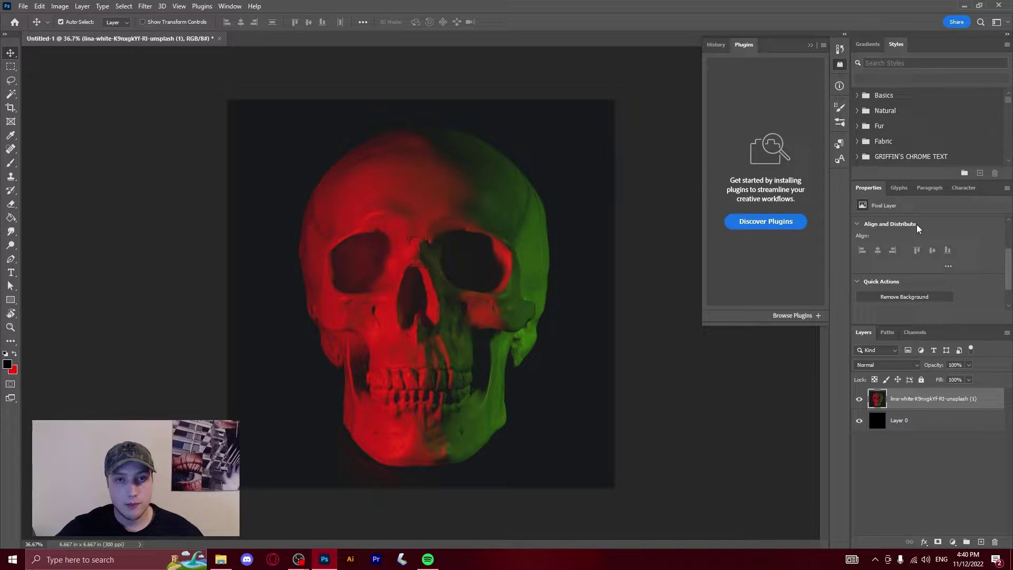
{"action": "scroll", "coordinate": [918, 239], "scroll_direction": "down", "scroll_amount": 1}
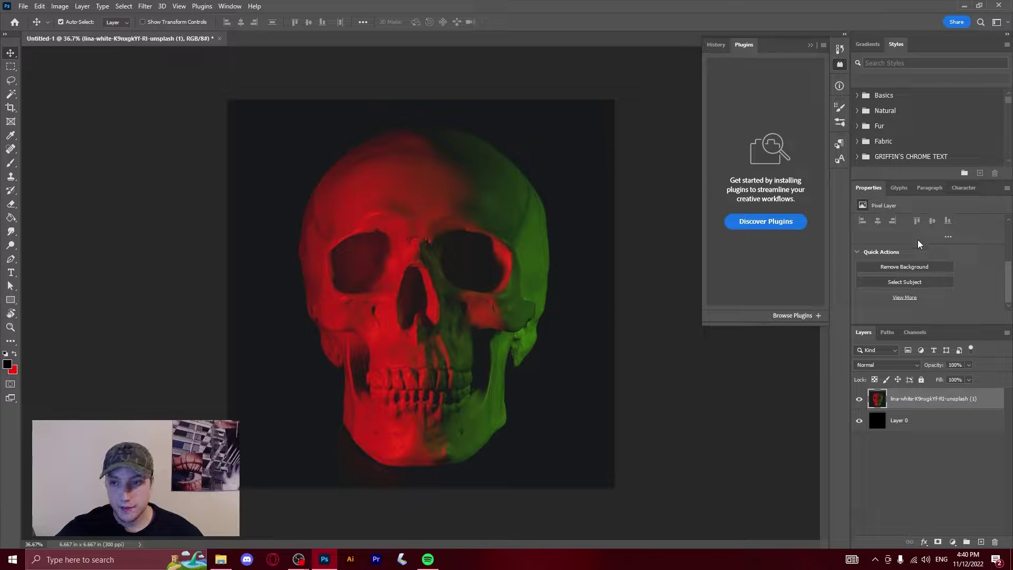
{"action": "left_click", "coordinate": [907, 268]}
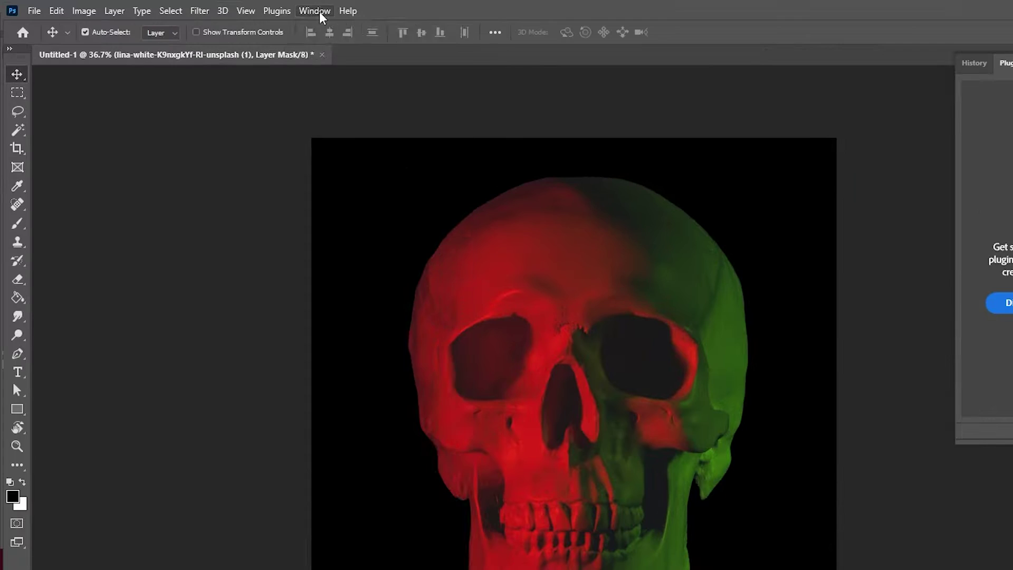
{"action": "left_click", "coordinate": [230, 7]}
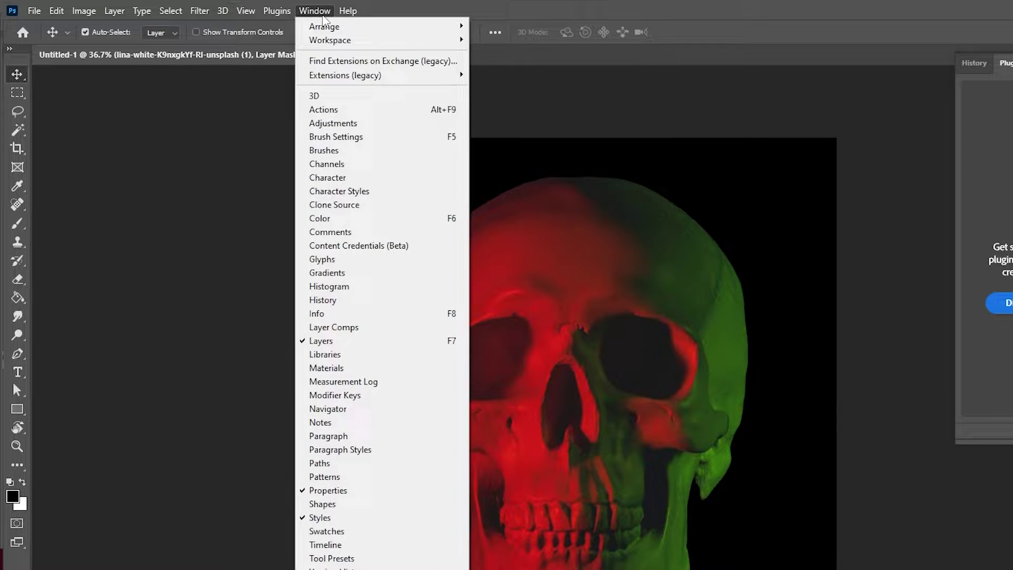
{"action": "left_click", "coordinate": [436, 490]}
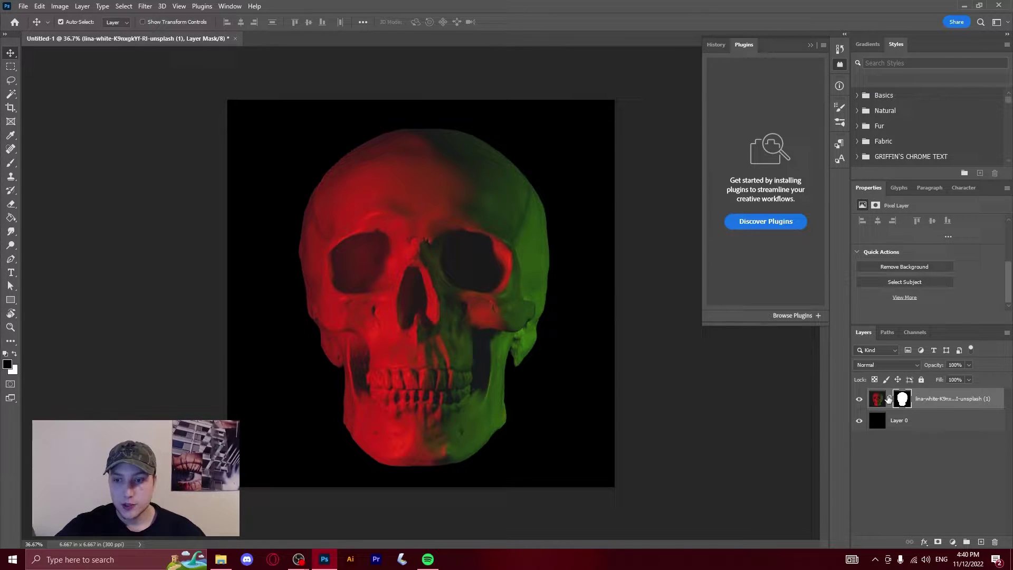
Convert the image to Grayscale mode, merging the layers
{"action": "left_click", "coordinate": [885, 398]}
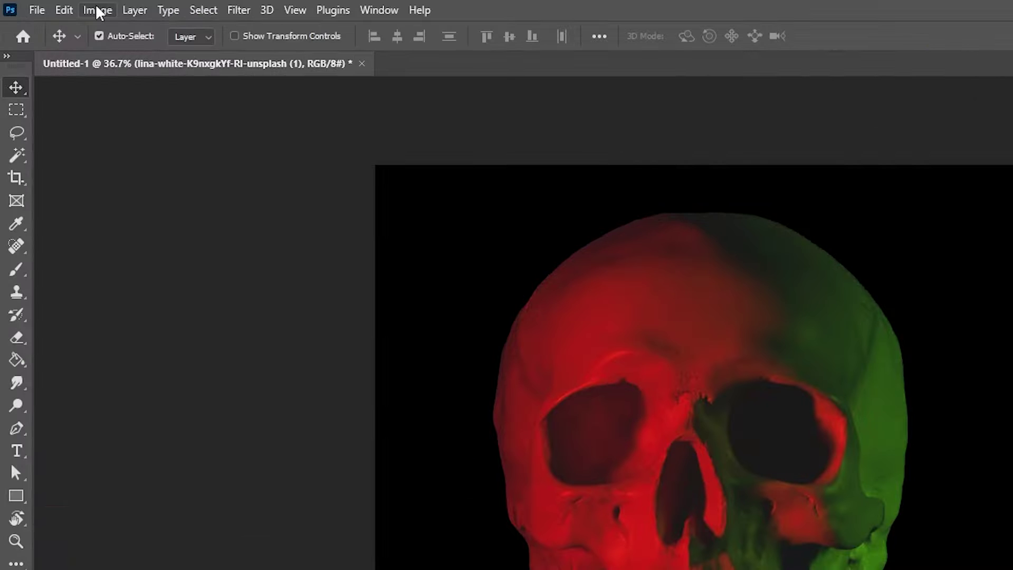
{"action": "left_click", "coordinate": [97, 11]}
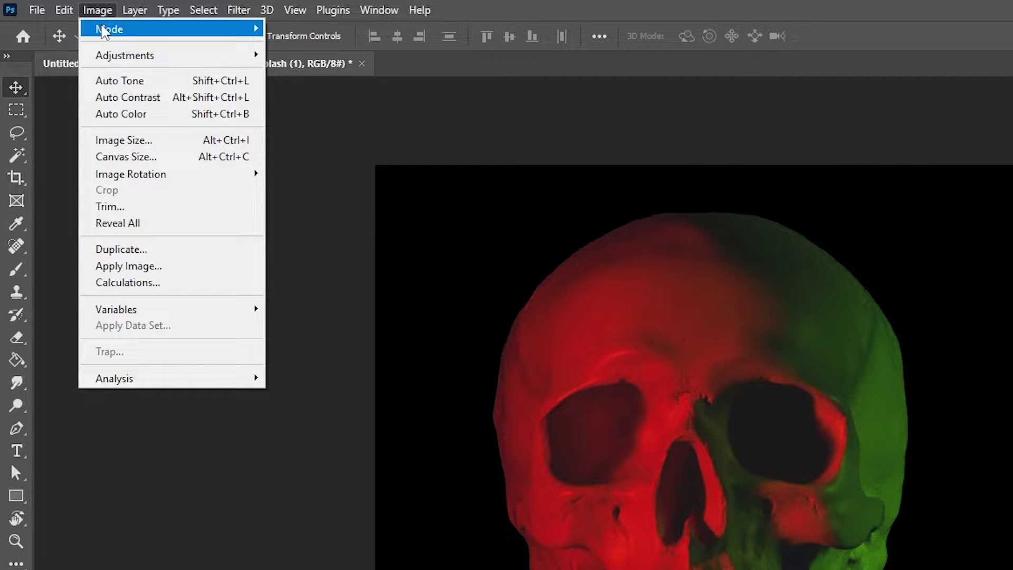
{"action": "mouse_move", "coordinate": [104, 30]}
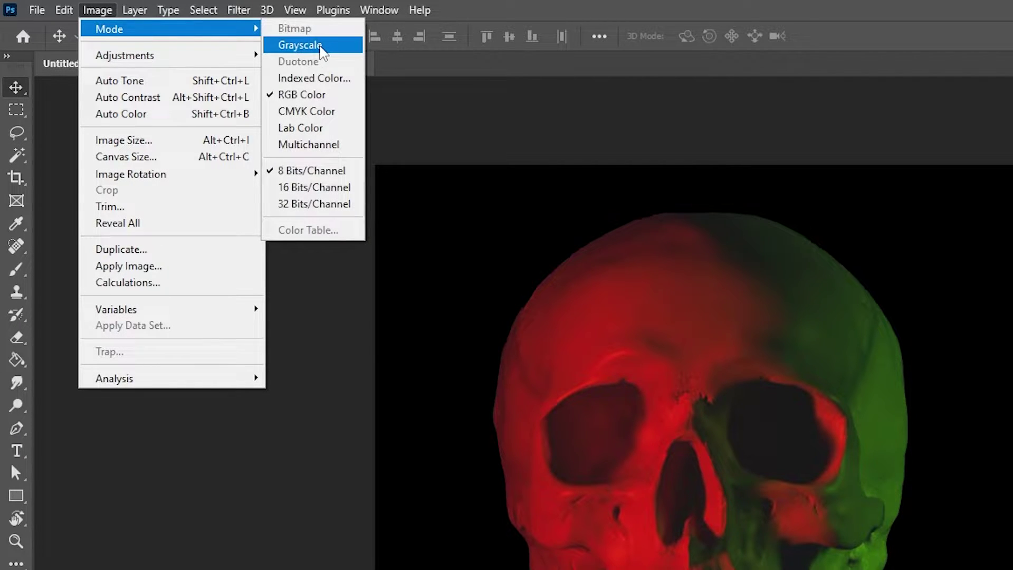
{"action": "left_click", "coordinate": [319, 46]}
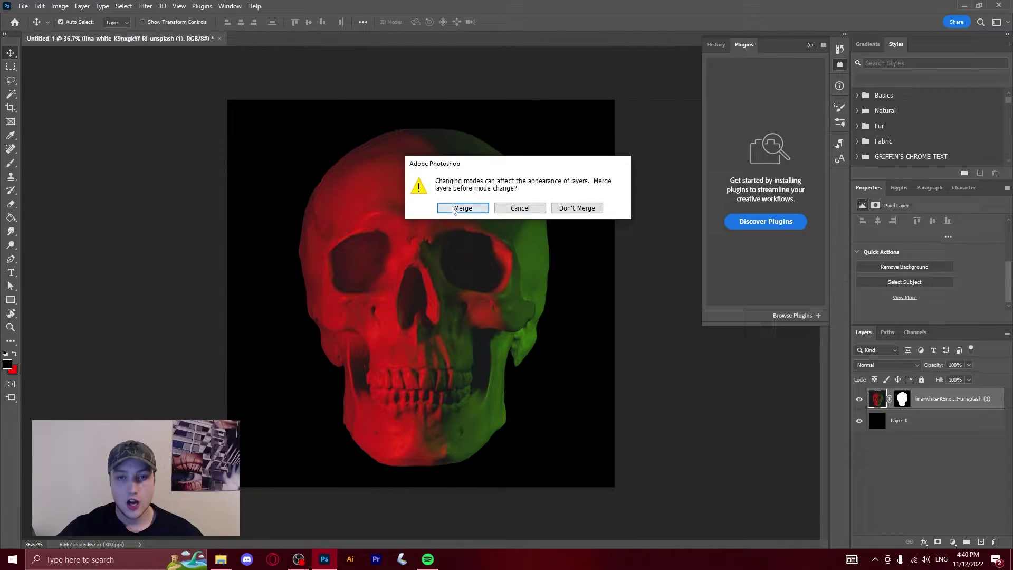
{"action": "left_click", "coordinate": [462, 209]}
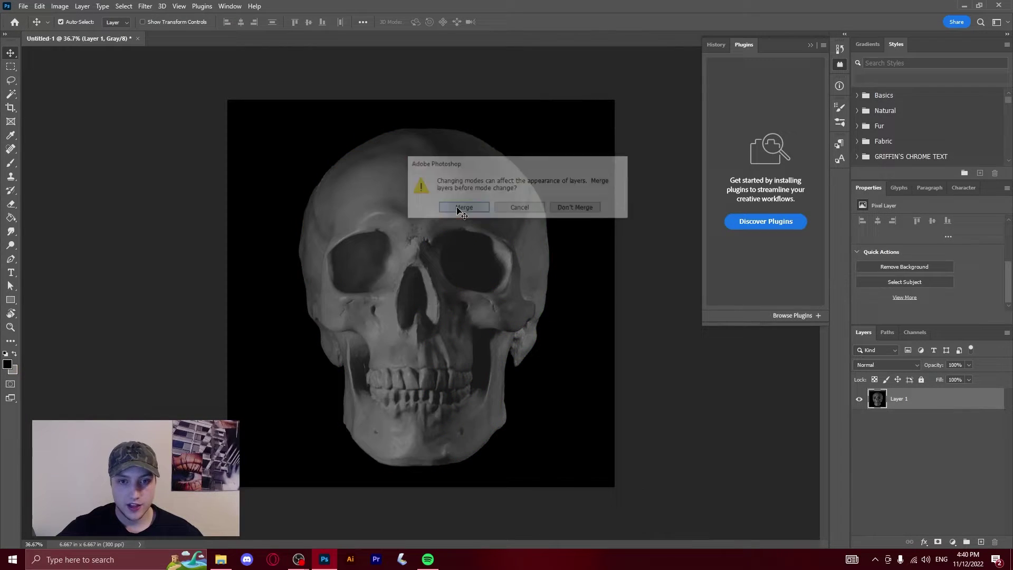
Add a Levels adjustment with the black and white input sliders moved inward
{"action": "left_click", "coordinate": [952, 542]}
{"action": "left_click", "coordinate": [950, 403]}
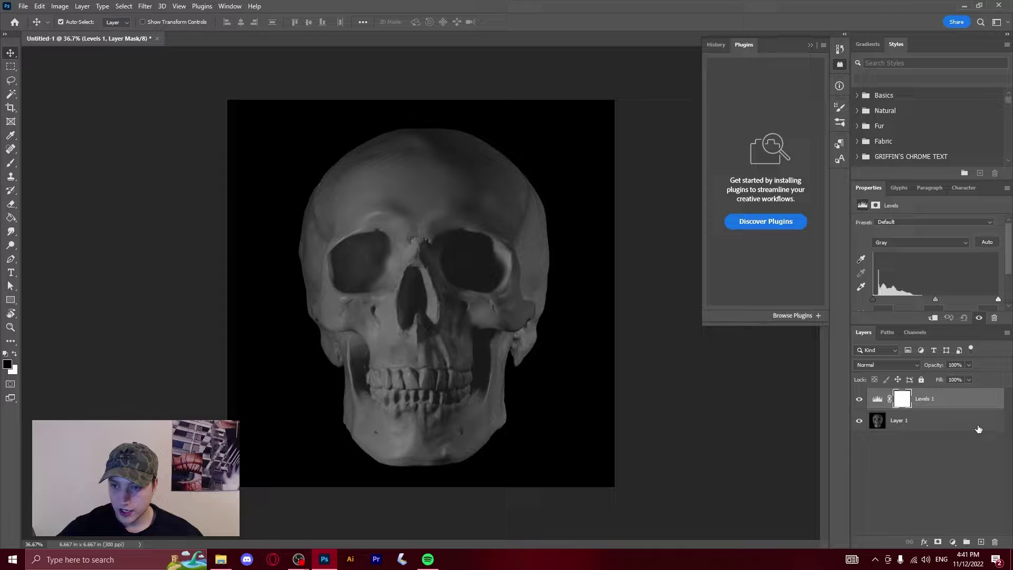
{"action": "left_click_drag", "start_coordinate": [872, 299], "coordinate": [876, 299]}
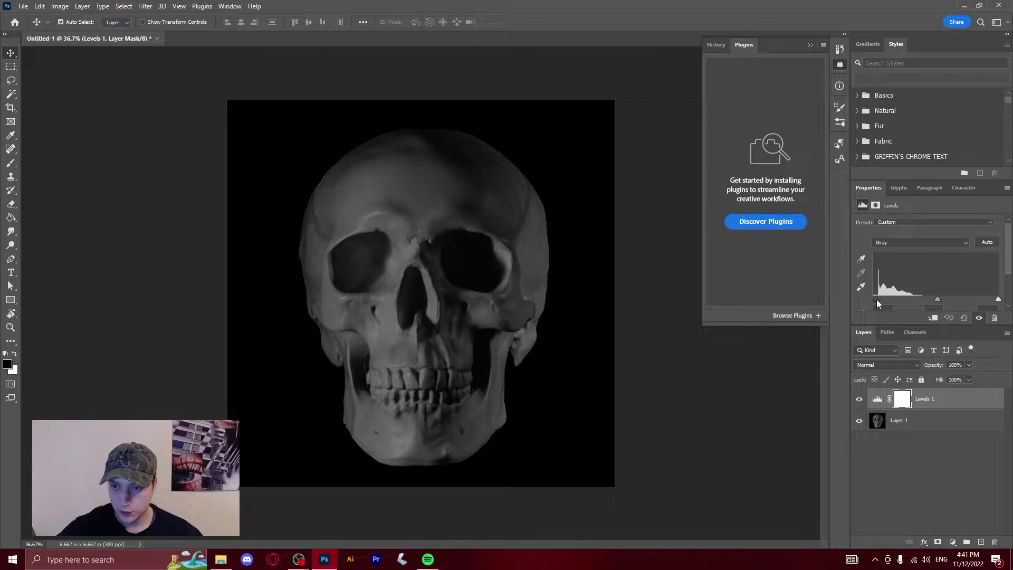
{"action": "left_click", "coordinate": [953, 542]}
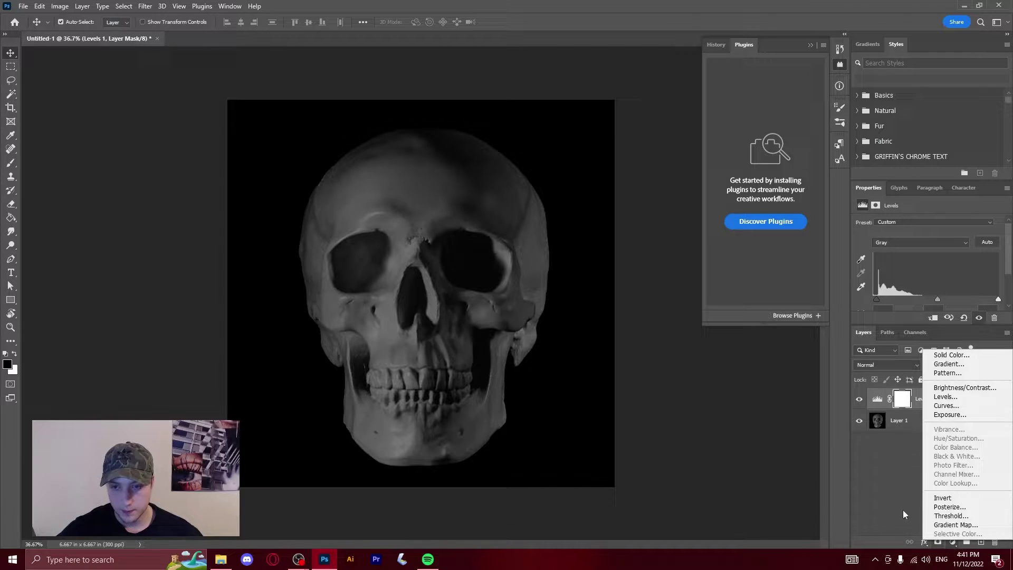
{"action": "left_click", "coordinate": [891, 451]}
{"action": "left_click_drag", "start_coordinate": [999, 300], "coordinate": [933, 306]}
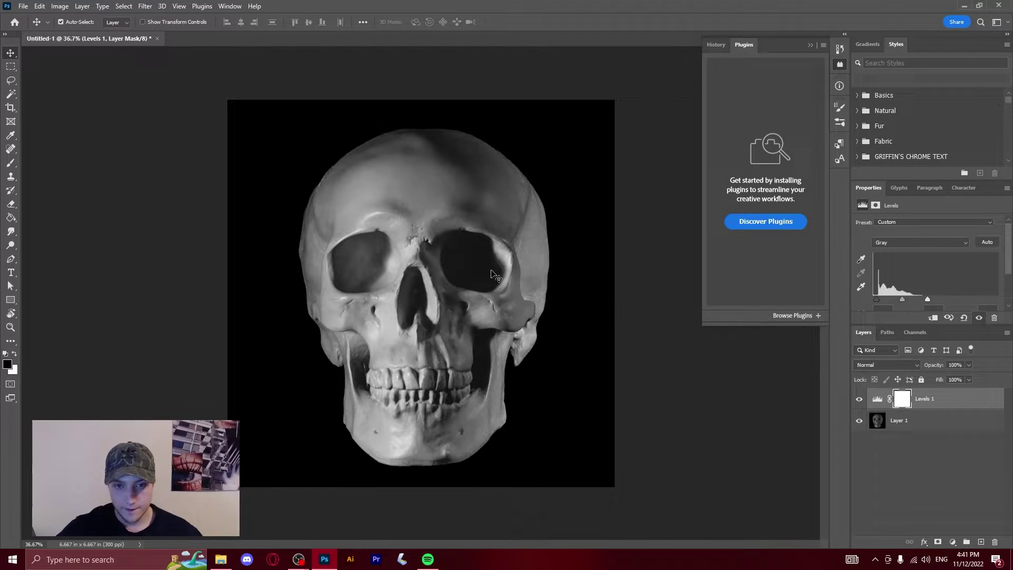
Flatten and start a Bitmap conversion at 20 pixels/inch output using Halftone Screen
{"action": "left_click", "coordinate": [926, 426]}
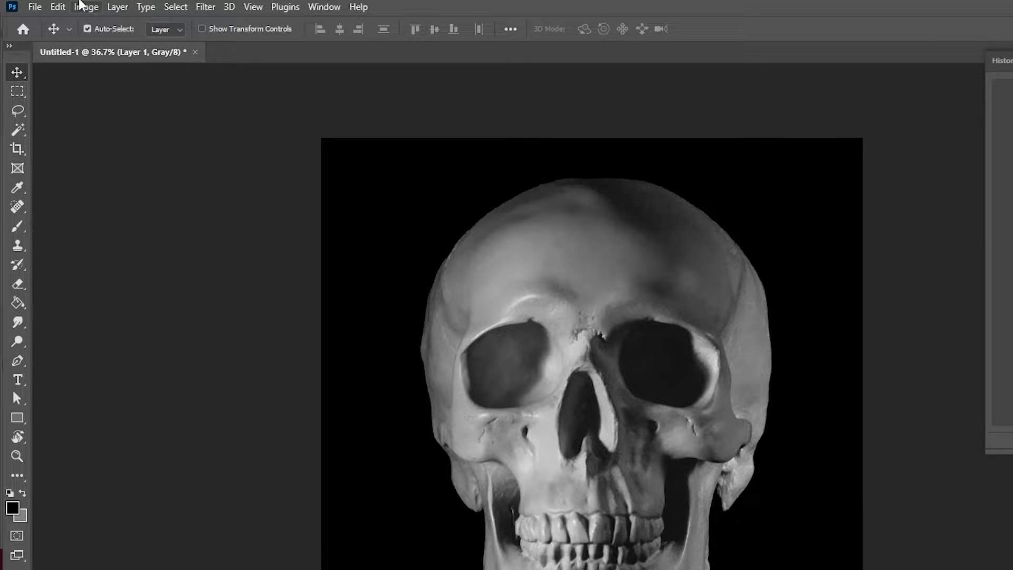
{"action": "left_click", "coordinate": [55, 5]}
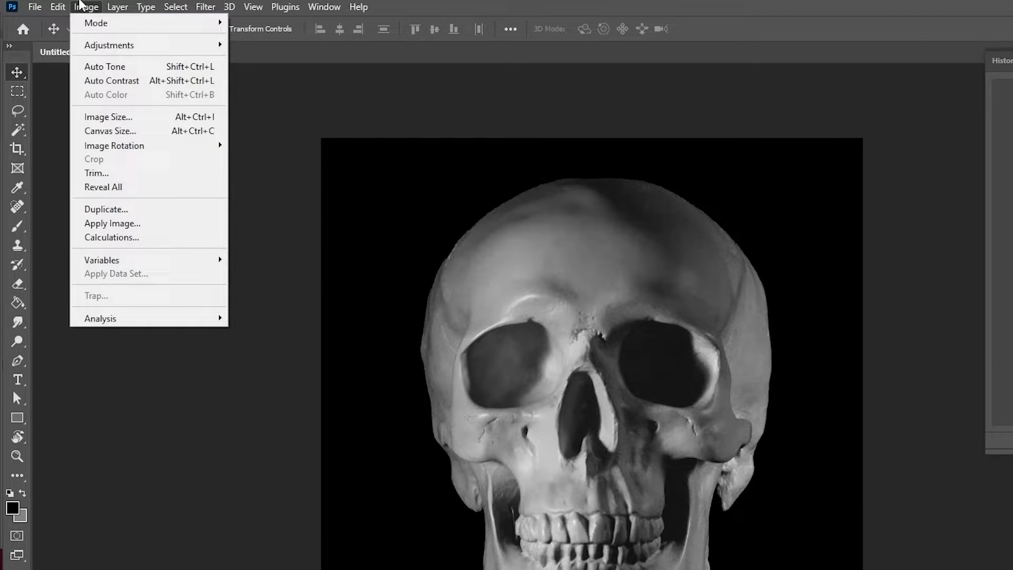
{"action": "mouse_move", "coordinate": [126, 22]}
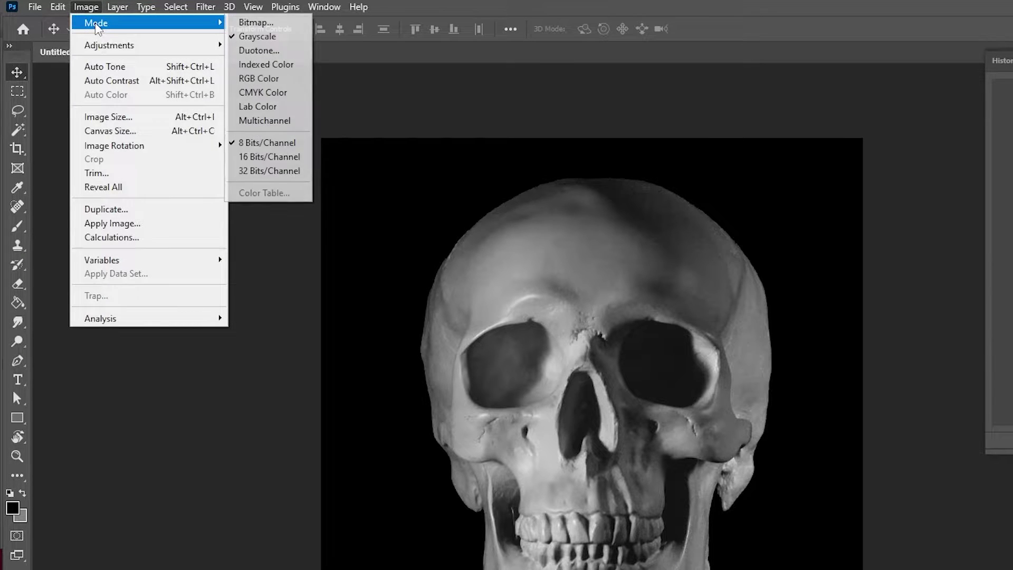
{"action": "left_click", "coordinate": [256, 23]}
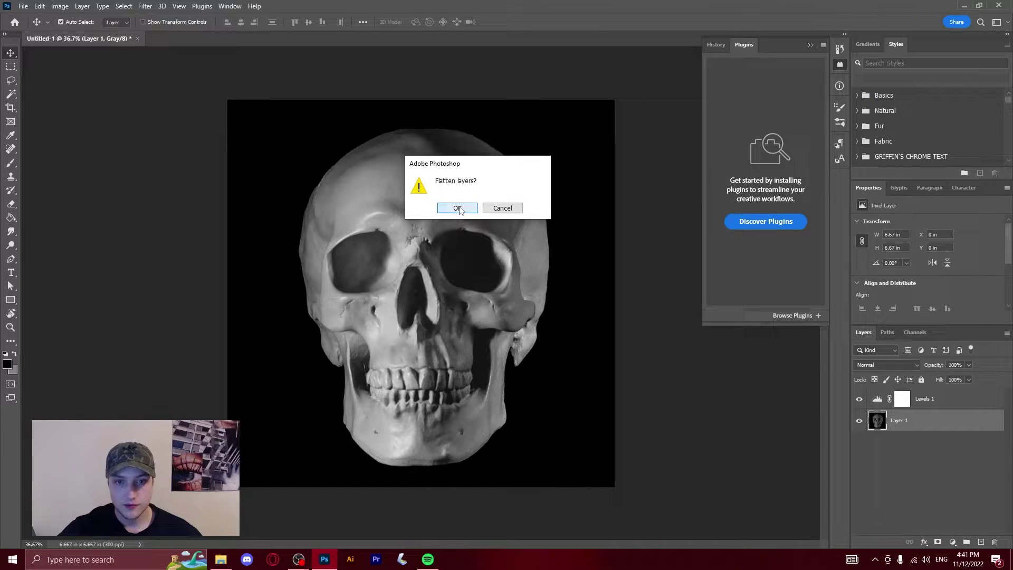
{"action": "left_click", "coordinate": [457, 208]}
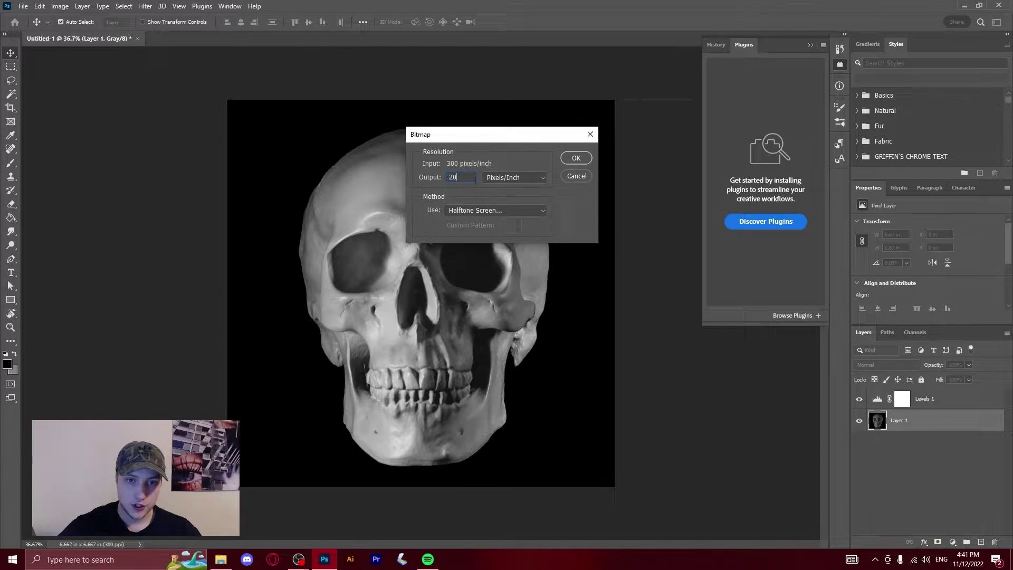
{"action": "left_click", "coordinate": [425, 179]}
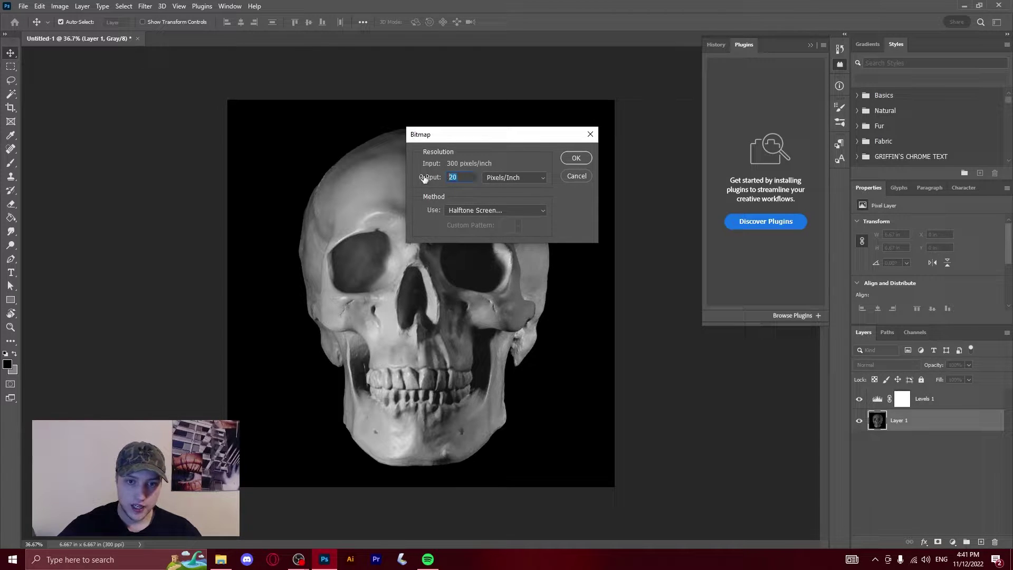
{"action": "left_click", "coordinate": [501, 211]}
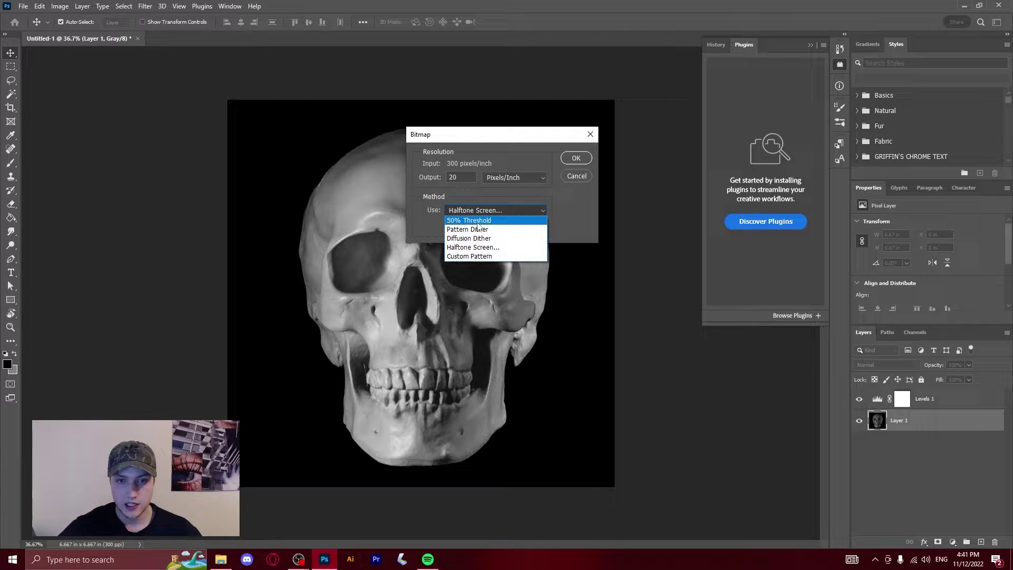
{"action": "left_click", "coordinate": [473, 247]}
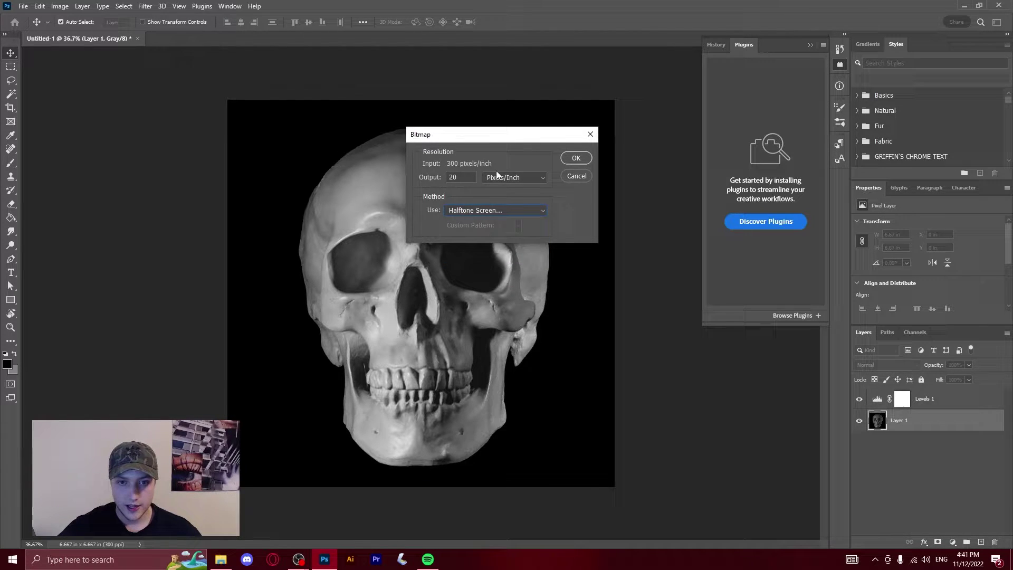
Set the halftone screen to Cross dots at 100 lines/inch and 45° angle
{"action": "left_click", "coordinate": [578, 159]}
{"action": "left_click_drag", "start_coordinate": [478, 149], "coordinate": [420, 136]}
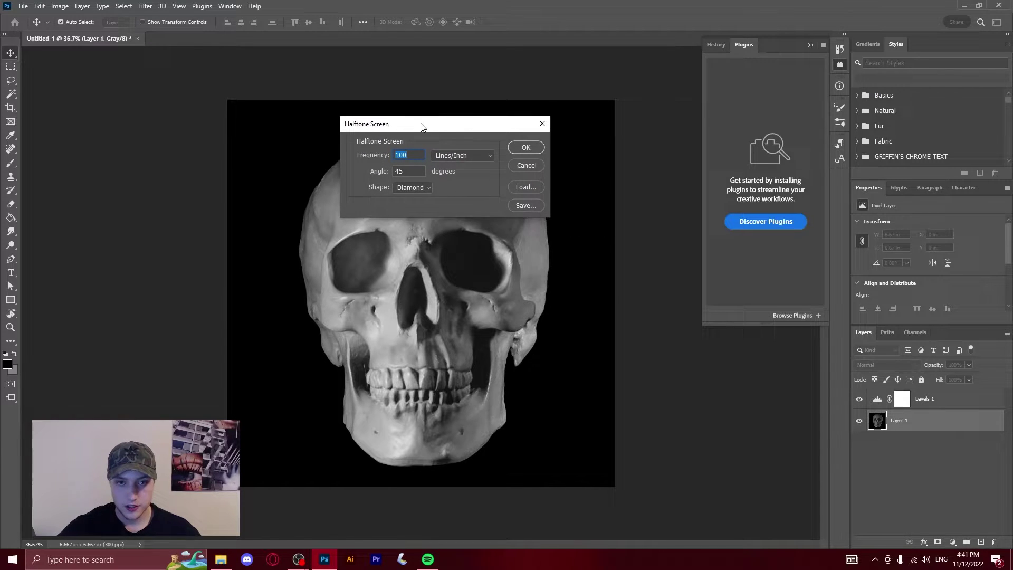
{"action": "left_click", "coordinate": [428, 191]}
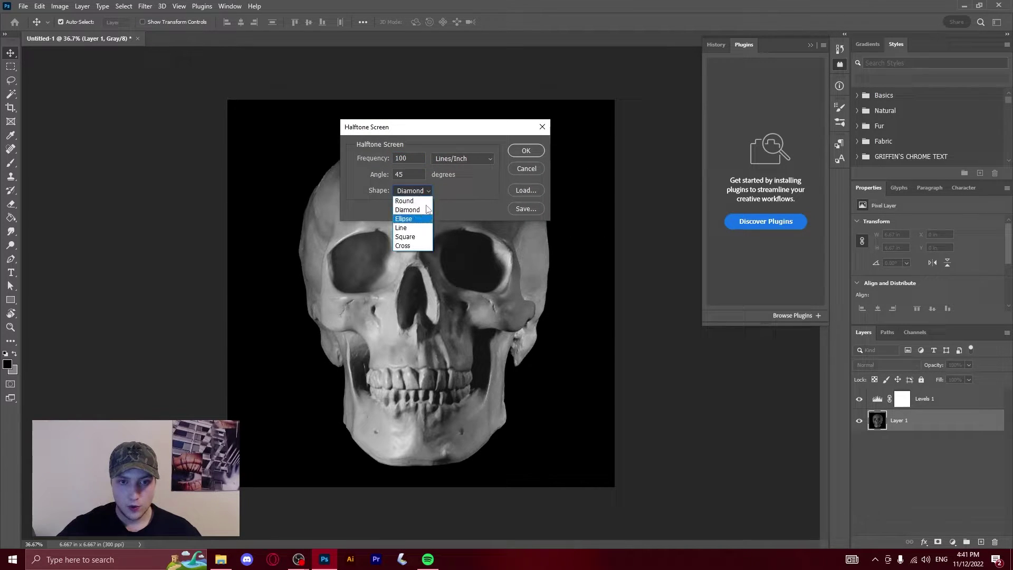
{"action": "left_click", "coordinate": [413, 246]}
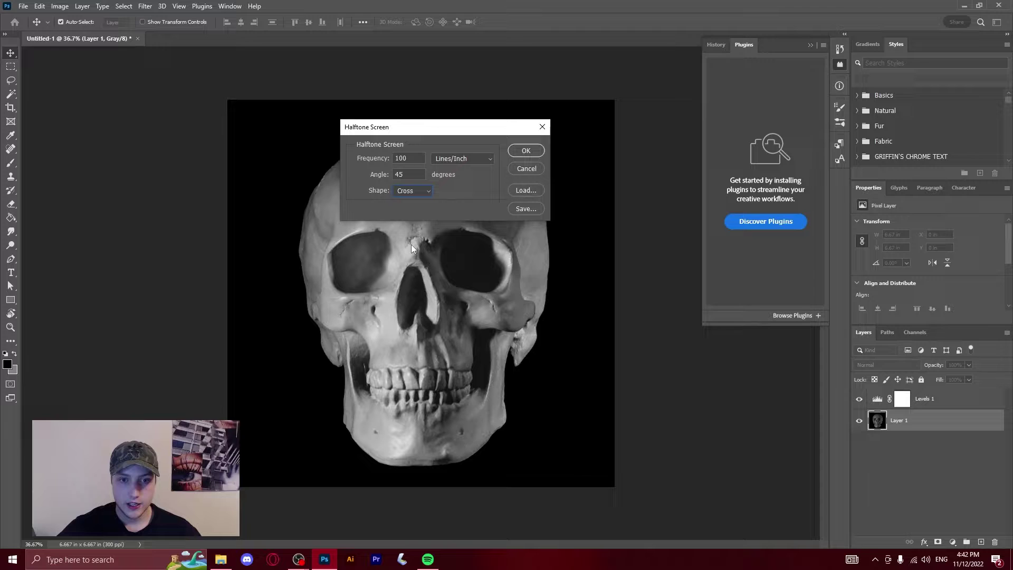
{"action": "left_click", "coordinate": [417, 191]}
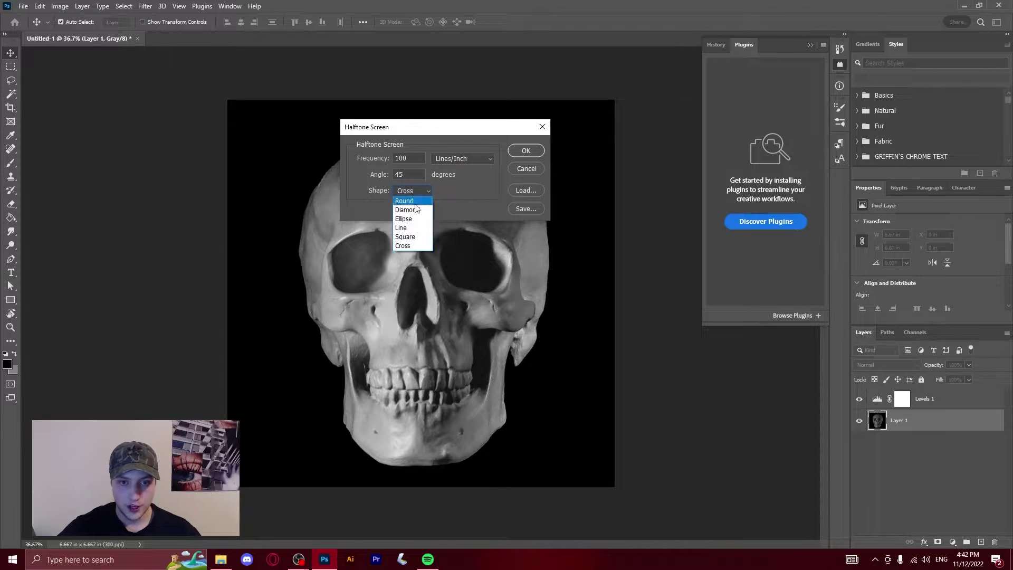
{"action": "left_click", "coordinate": [412, 246]}
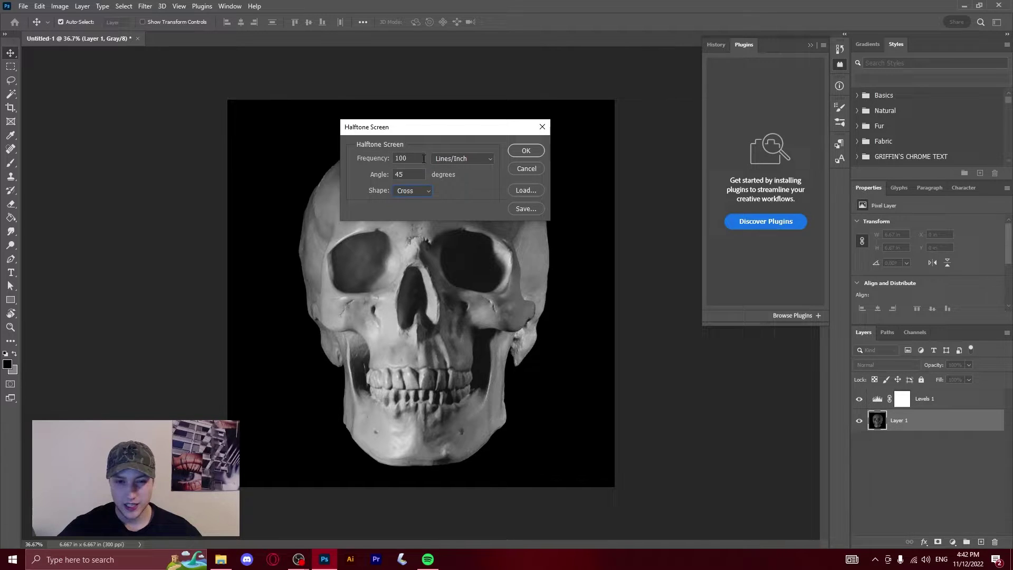
{"action": "left_click", "coordinate": [528, 152]}
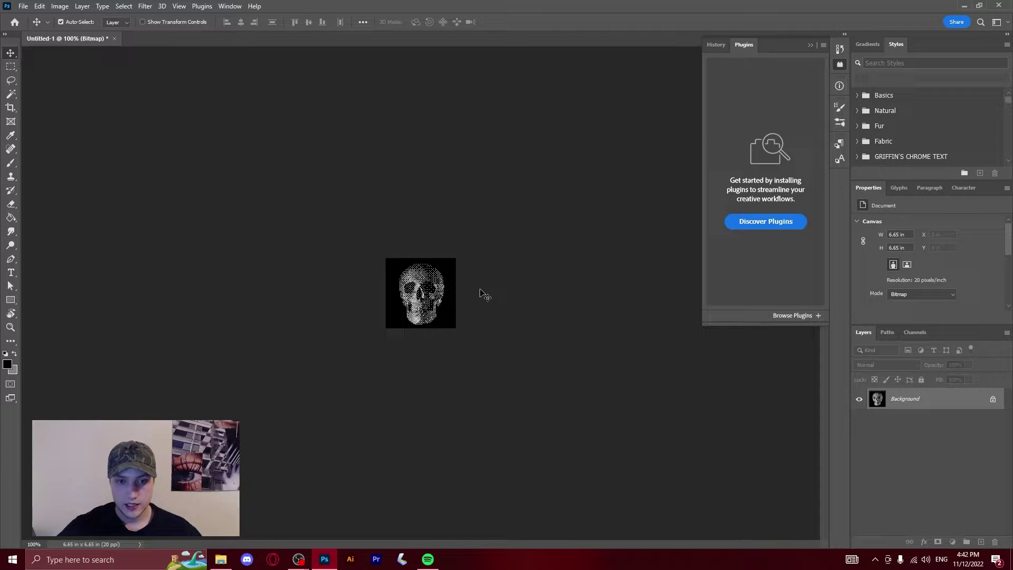
{"action": "scroll", "coordinate": [438, 309], "scroll_direction": "up", "scroll_amount": 5}
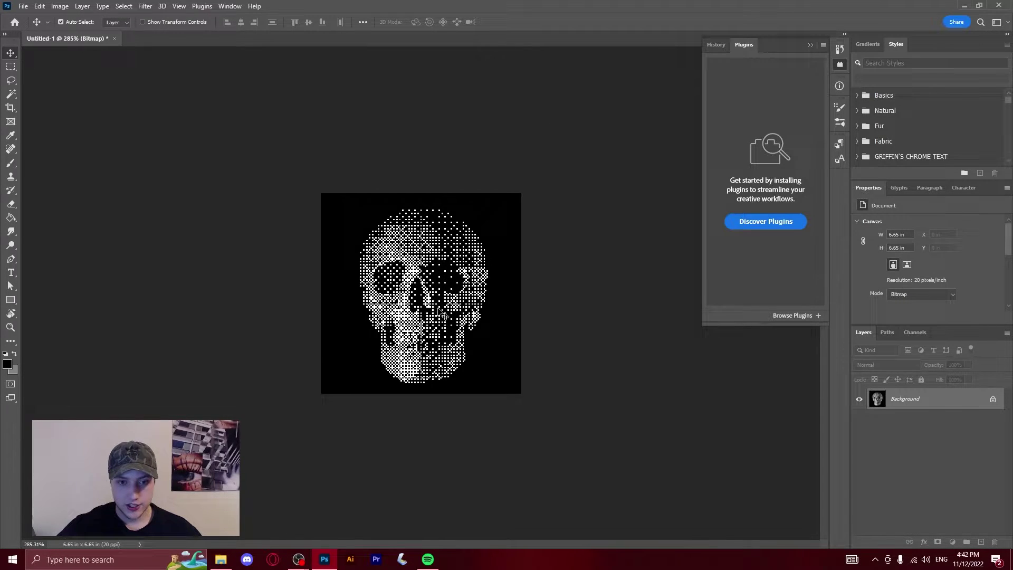
{"action": "scroll", "coordinate": [439, 326], "scroll_direction": "down", "scroll_amount": 1}
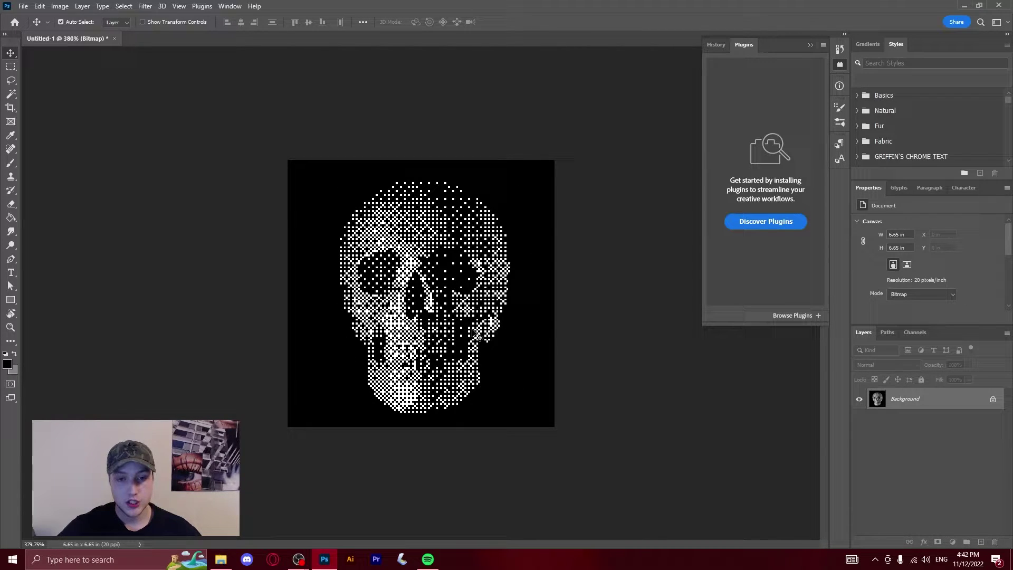
{"action": "scroll", "coordinate": [448, 320], "scroll_direction": "up", "scroll_amount": 1}
Flatten and convert the skull to a Cross halftone Bitmap at 30 pixels/inch output
{"action": "scroll", "coordinate": [449, 320], "scroll_direction": "up", "scroll_amount": 1}
{"action": "scroll", "coordinate": [453, 321], "scroll_direction": "down", "scroll_amount": 2}
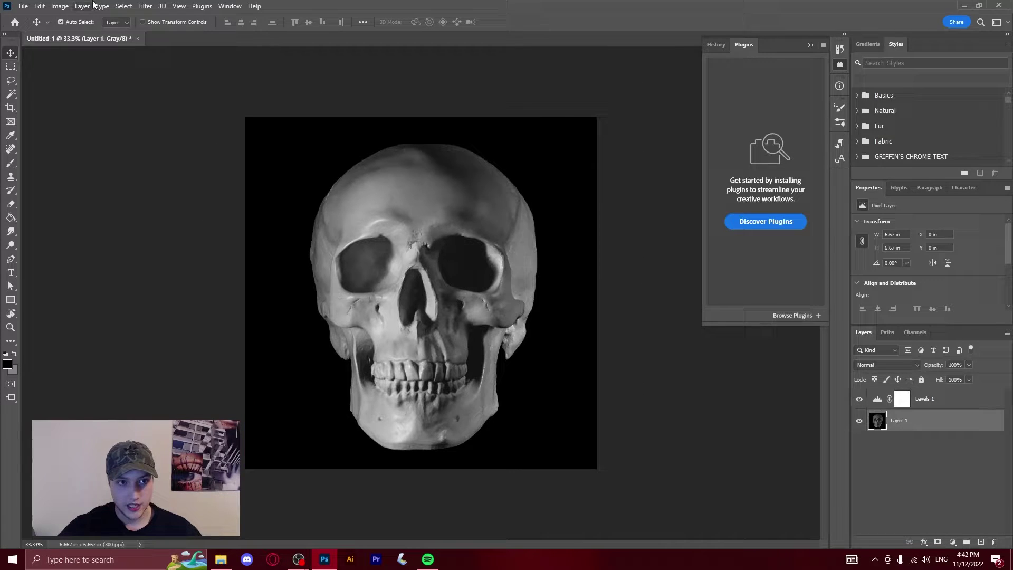
{"action": "left_click", "coordinate": [60, 6]}
{"action": "mouse_move", "coordinate": [68, 17]}
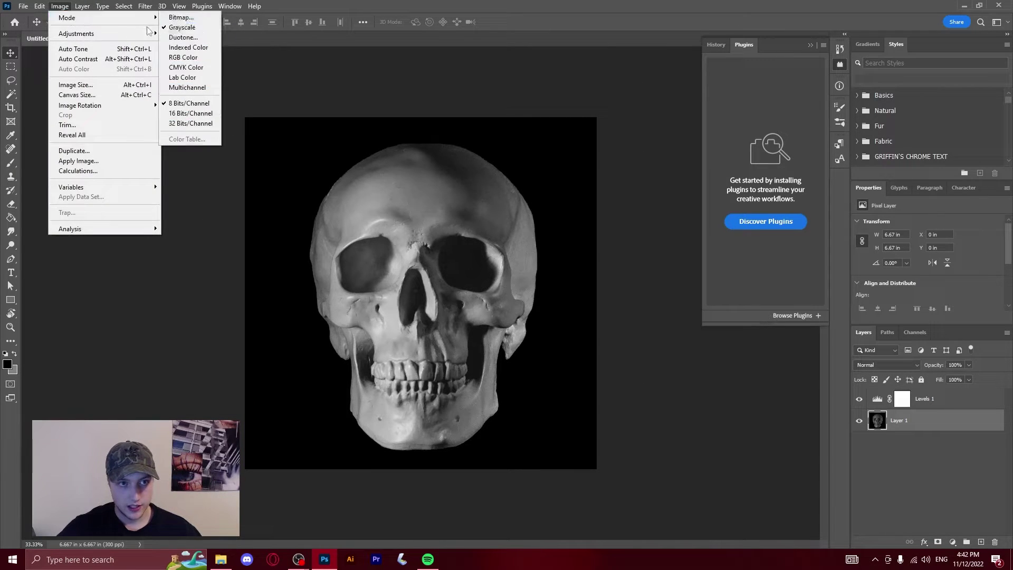
{"action": "left_click", "coordinate": [176, 17]}
{"action": "left_click", "coordinate": [457, 208]}
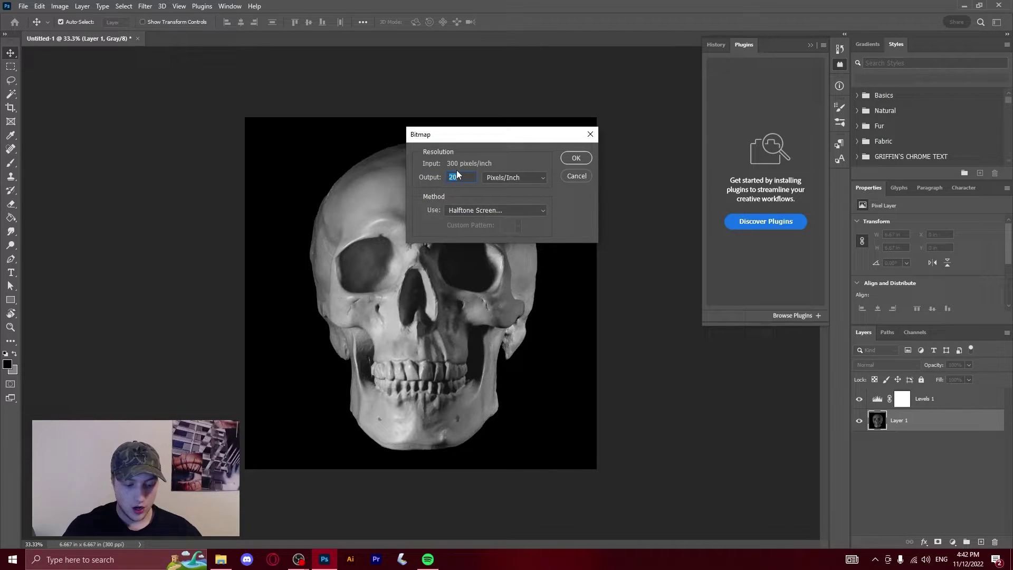
{"action": "type", "text": "30"}
{"action": "key", "text": "Return"}
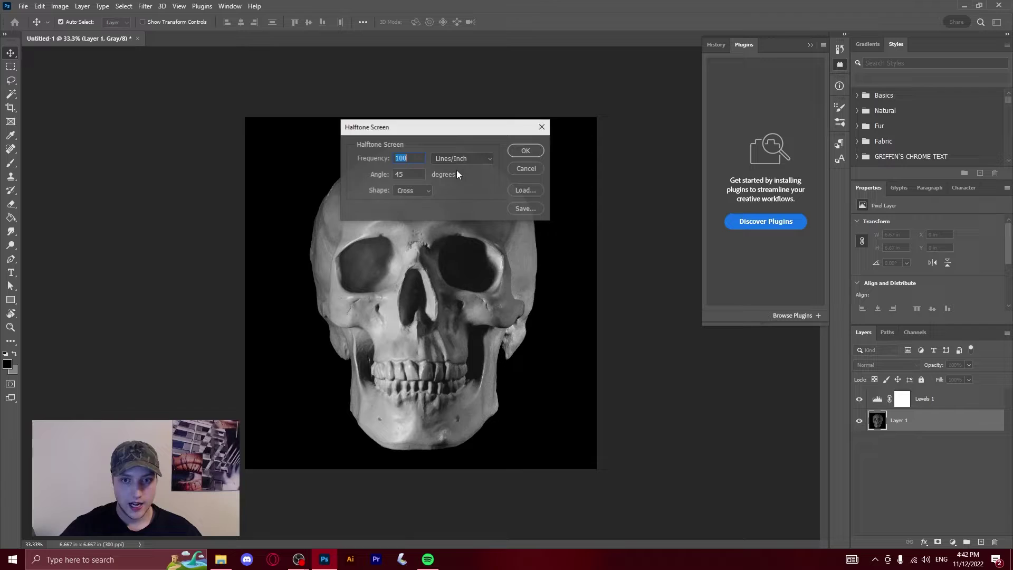
{"action": "left_click", "coordinate": [526, 151]}
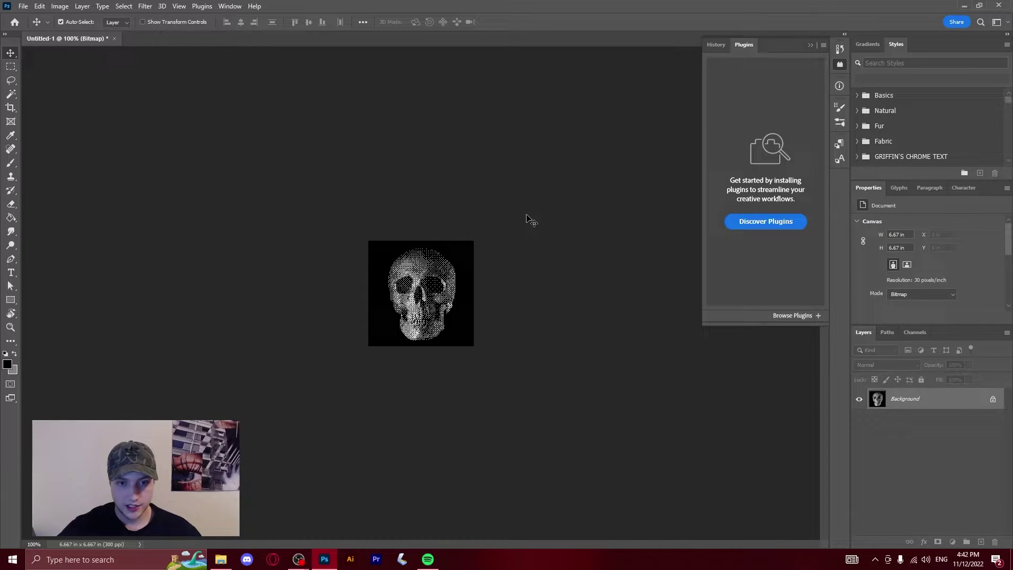
{"action": "scroll", "coordinate": [471, 312], "scroll_direction": "up", "scroll_amount": 5}
{"action": "scroll", "coordinate": [445, 355], "scroll_direction": "up", "scroll_amount": 2}
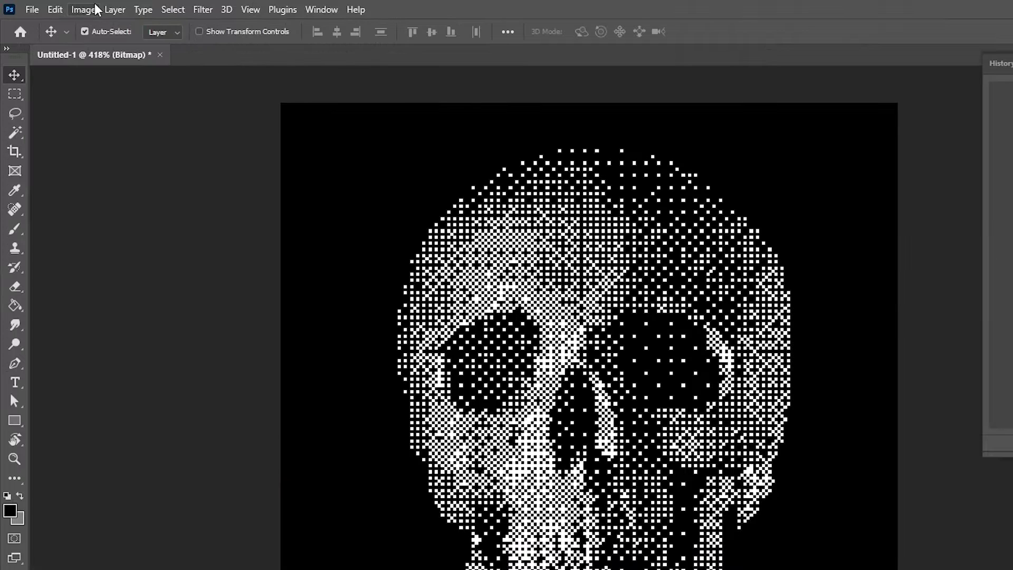
Convert the bitmap halftone to Grayscale at size ratio 1
{"action": "left_click", "coordinate": [68, 7]}
{"action": "mouse_move", "coordinate": [69, 19]}
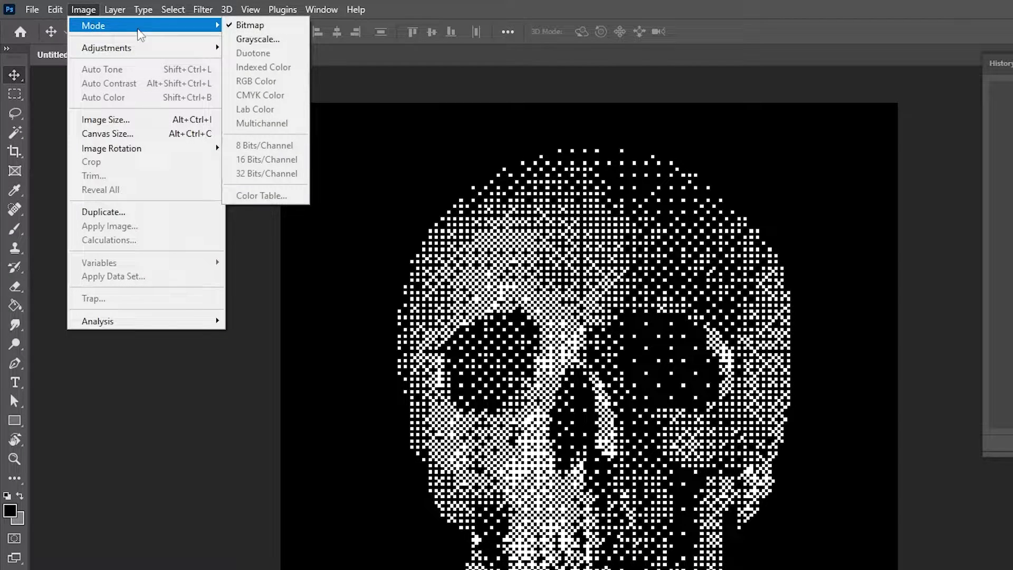
{"action": "left_click", "coordinate": [291, 39]}
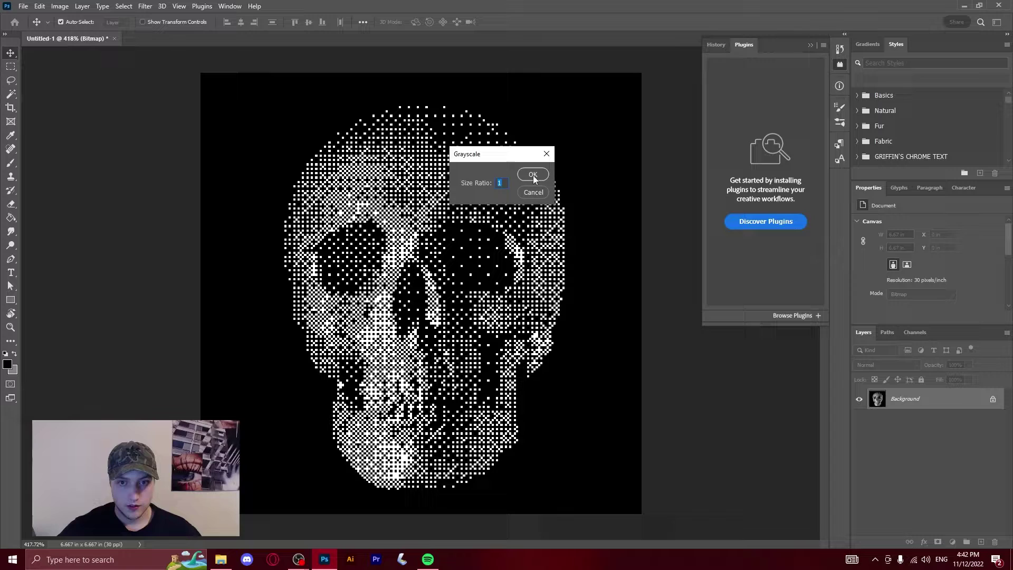
{"action": "left_click", "coordinate": [746, 244]}
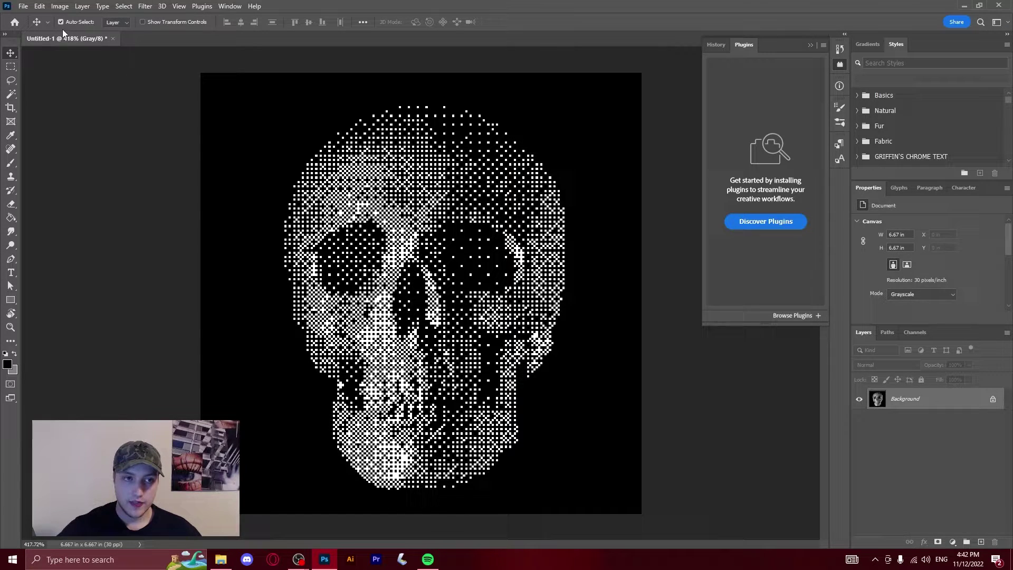
Convert the grayscale halftone image to RGB Color mode
{"action": "left_click", "coordinate": [60, 6]}
{"action": "mouse_move", "coordinate": [75, 20]}
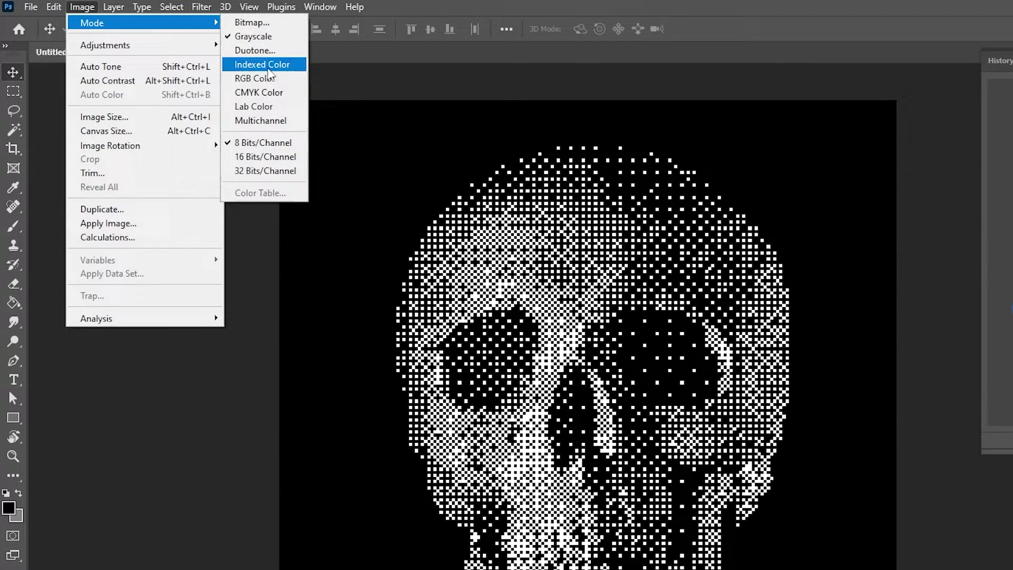
{"action": "left_click", "coordinate": [255, 78]}
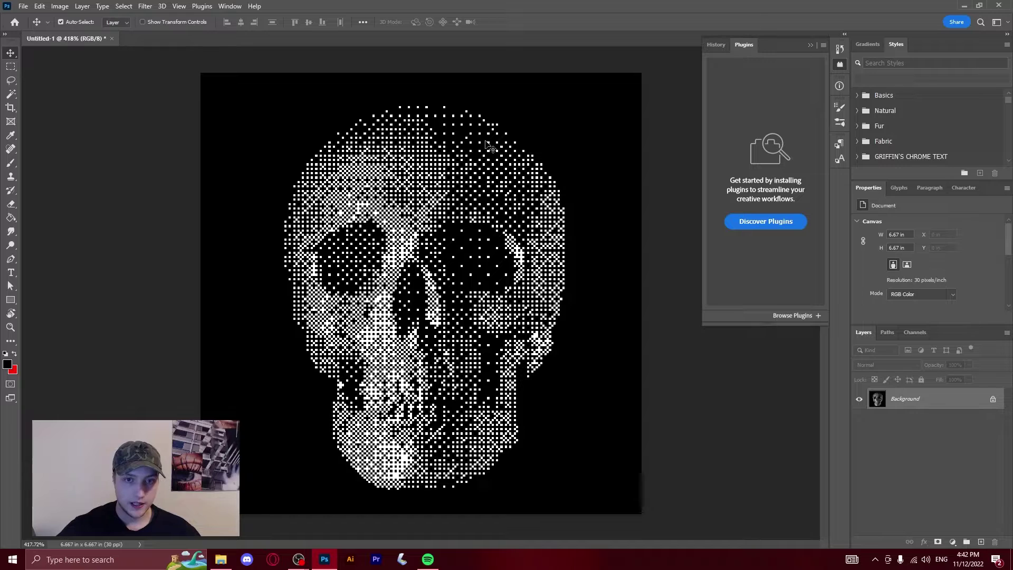
{"action": "scroll", "coordinate": [493, 153], "scroll_direction": "down", "scroll_amount": 3}
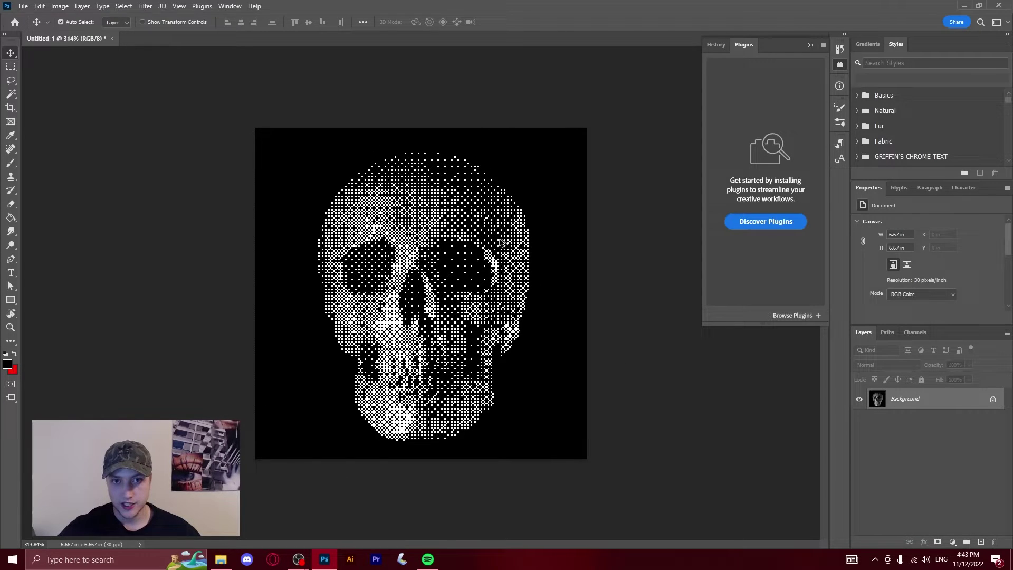
{"action": "scroll", "coordinate": [422, 290], "scroll_direction": "up", "scroll_amount": 2}
In Image Size, set resolution to 300 pixels/inch with Nearest Neighbor resampling
{"action": "left_click", "coordinate": [60, 6]}
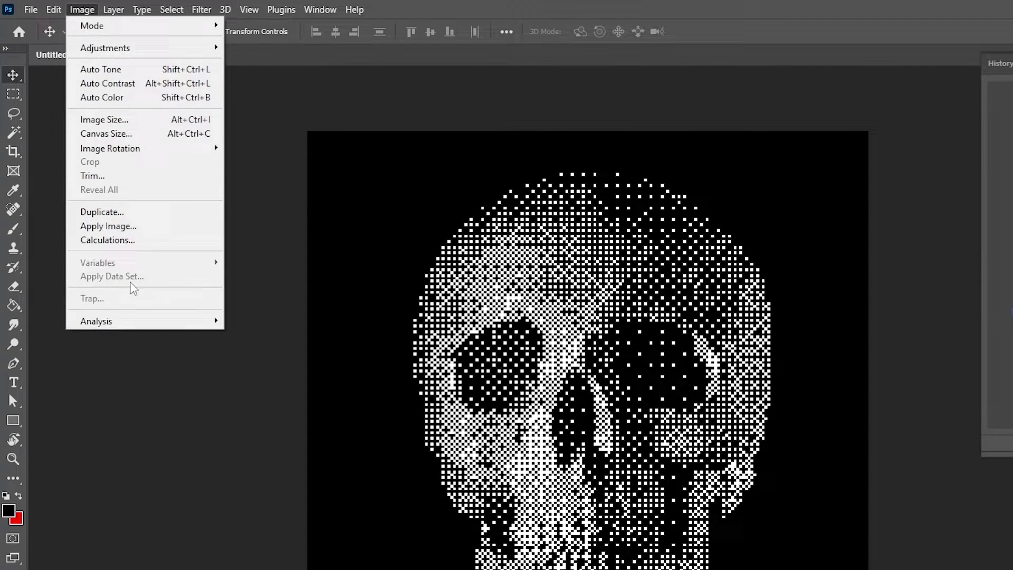
{"action": "left_click", "coordinate": [117, 119]}
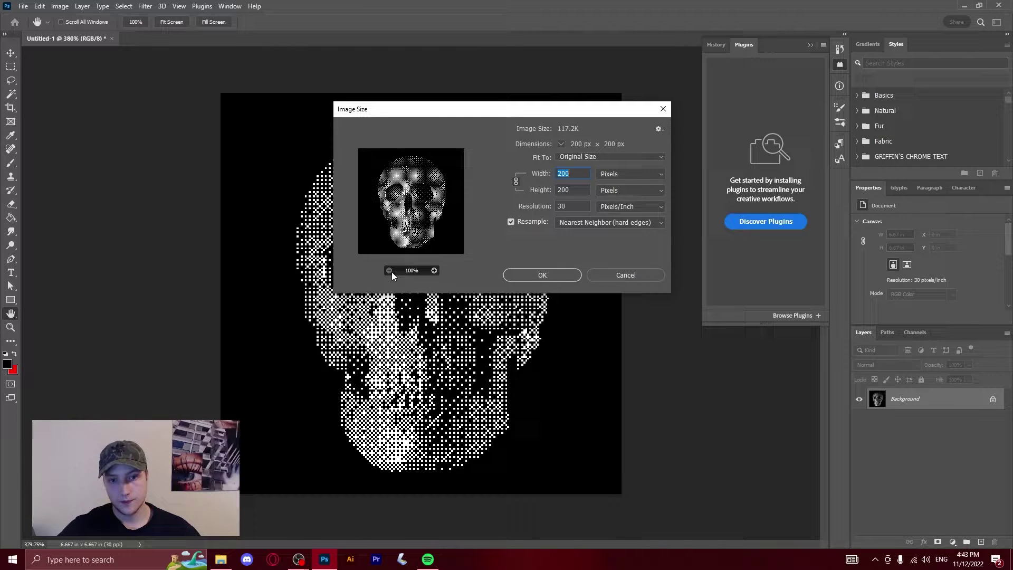
{"action": "left_click", "coordinate": [399, 253]}
{"action": "double_click", "coordinate": [572, 210]}
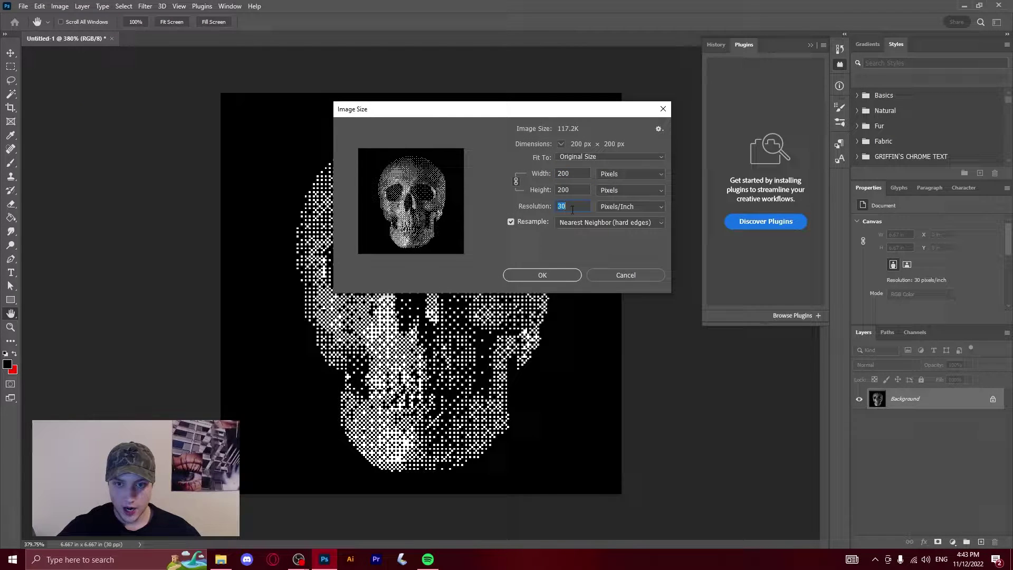
{"action": "type", "text": "300"}
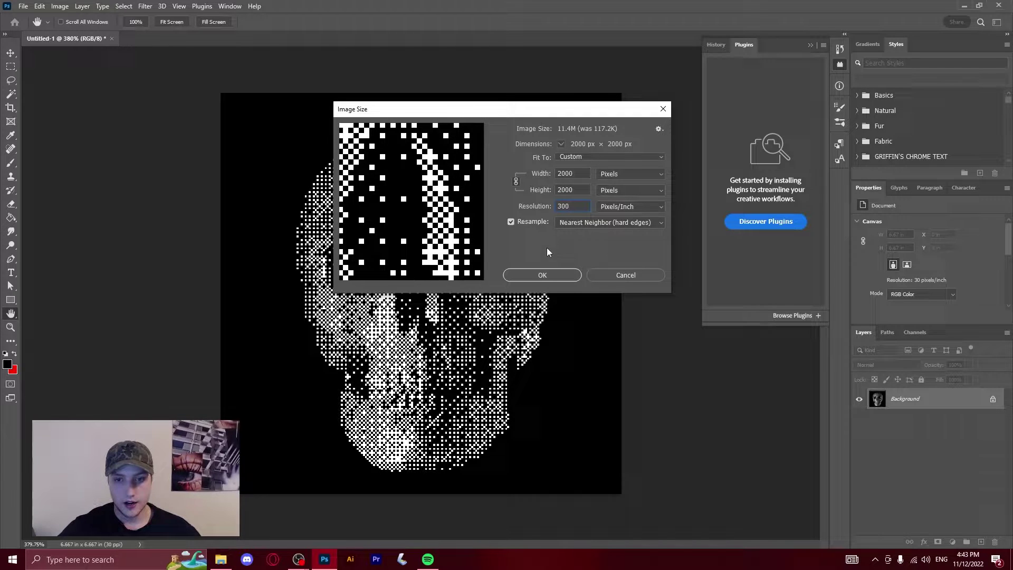
{"action": "left_click", "coordinate": [593, 222]}
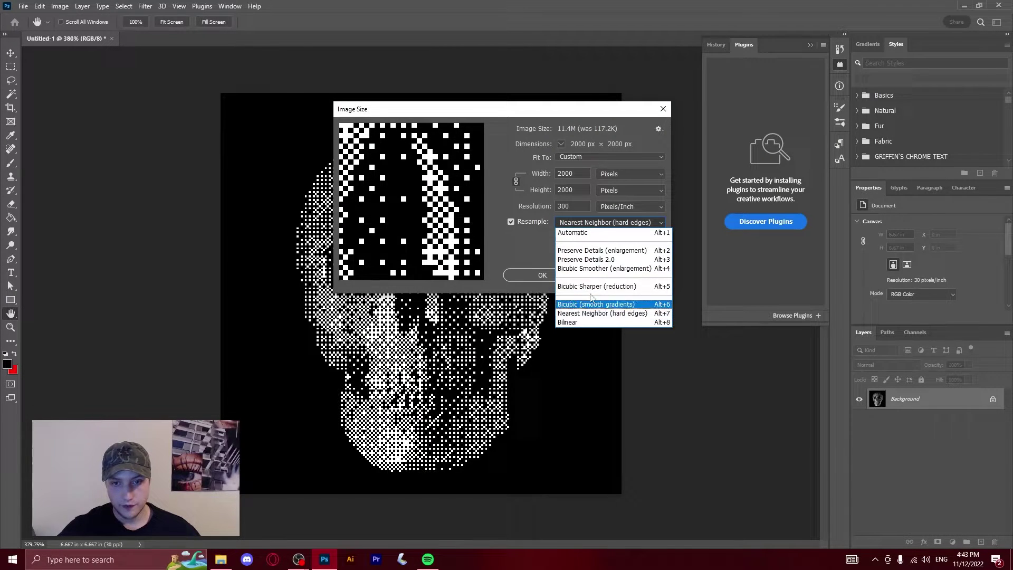
{"action": "left_click", "coordinate": [591, 251]}
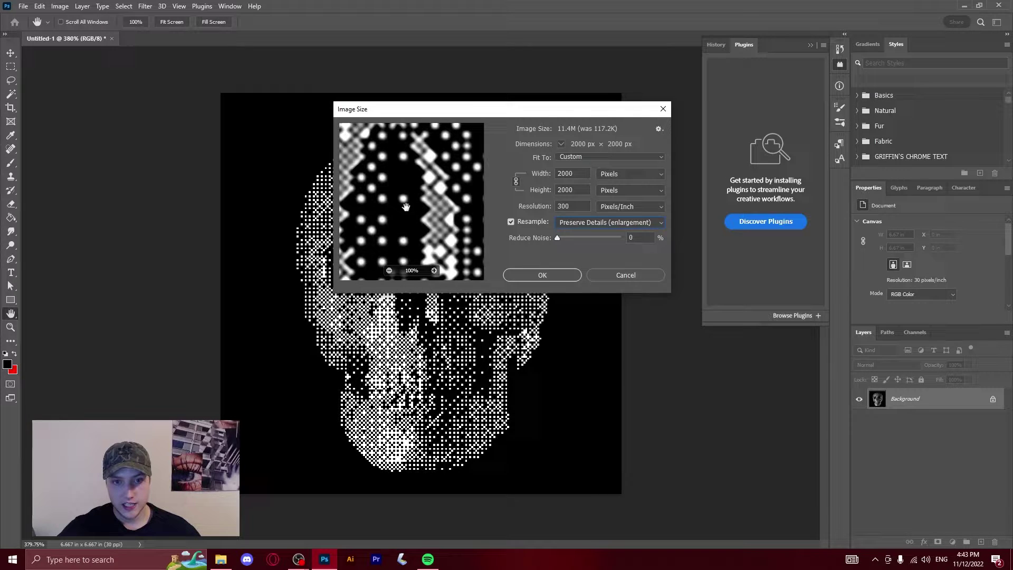
{"action": "left_click", "coordinate": [590, 222]}
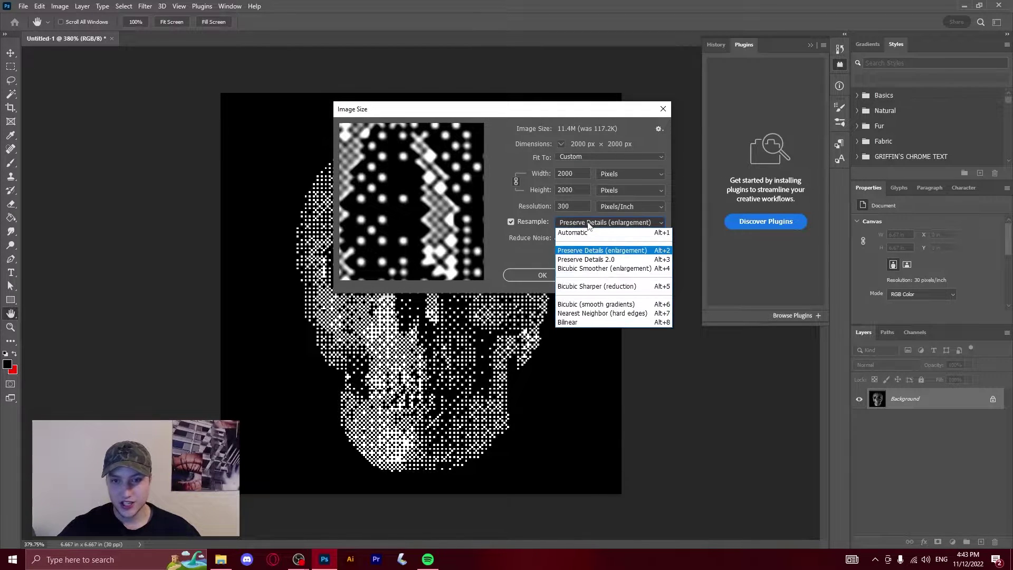
{"action": "left_click", "coordinate": [591, 314]}
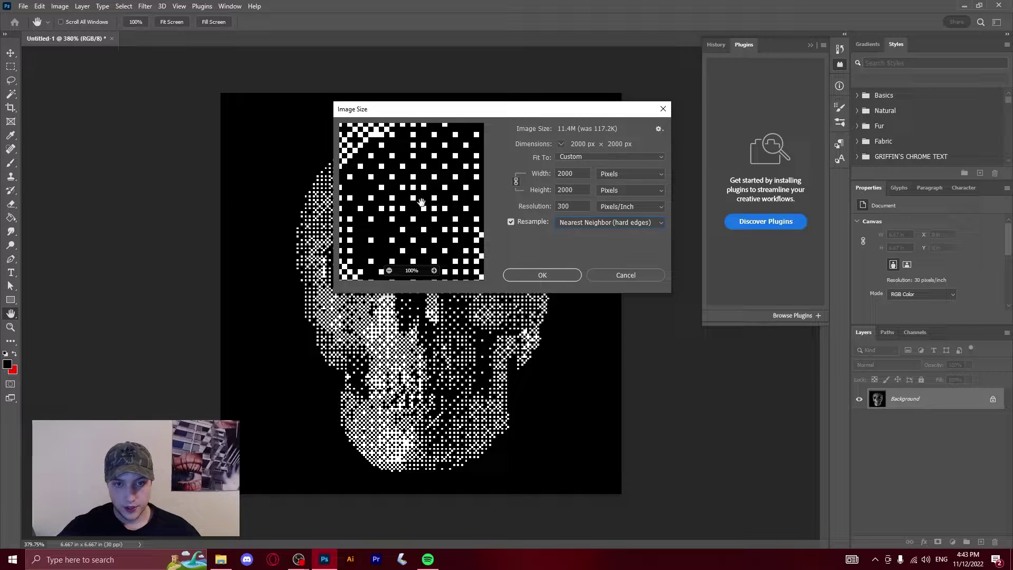
Check the zoomed preview and apply the resize to 2000 × 2000 px at 300 ppi
{"action": "left_click", "coordinate": [434, 270]}
{"action": "left_click", "coordinate": [433, 270]}
{"action": "left_click", "coordinate": [434, 270]}
{"action": "left_click", "coordinate": [433, 270]}
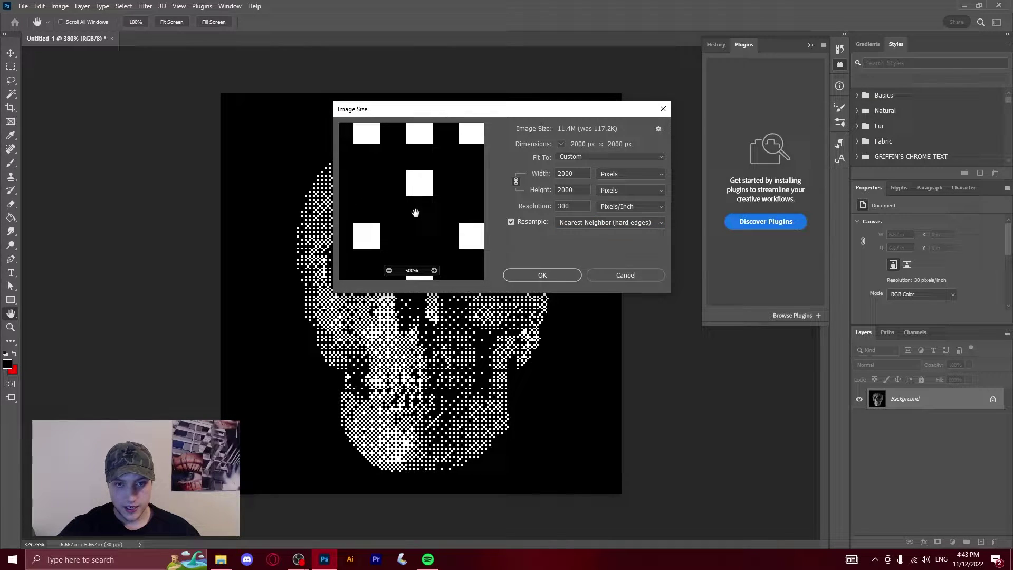
{"action": "left_click", "coordinate": [434, 271]}
{"action": "left_click", "coordinate": [434, 271]}
{"action": "left_click", "coordinate": [434, 271]}
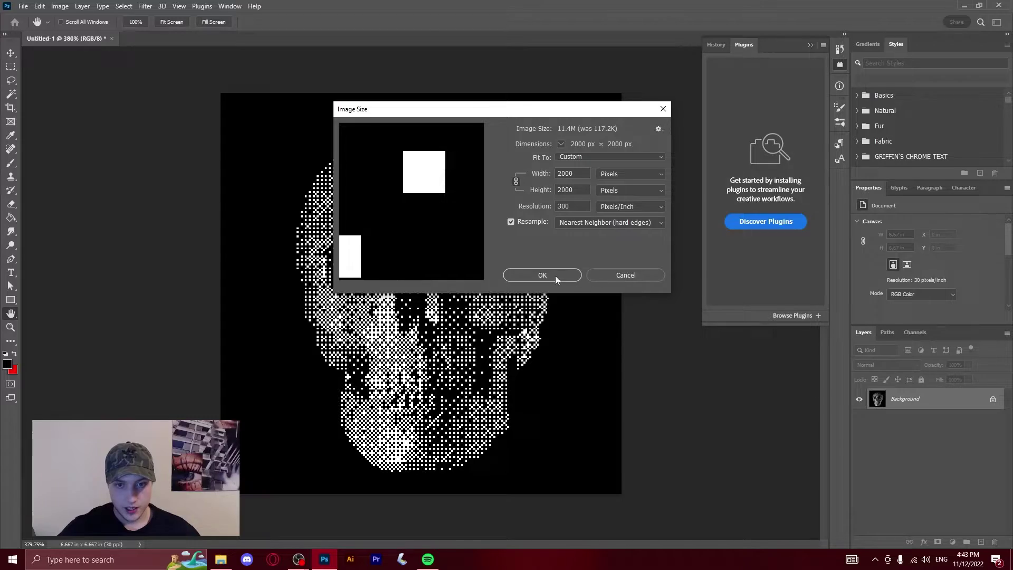
{"action": "left_click", "coordinate": [542, 275]}
{"action": "key", "text": "v"}
{"action": "scroll", "coordinate": [520, 320], "scroll_direction": "down", "scroll_amount": 2}
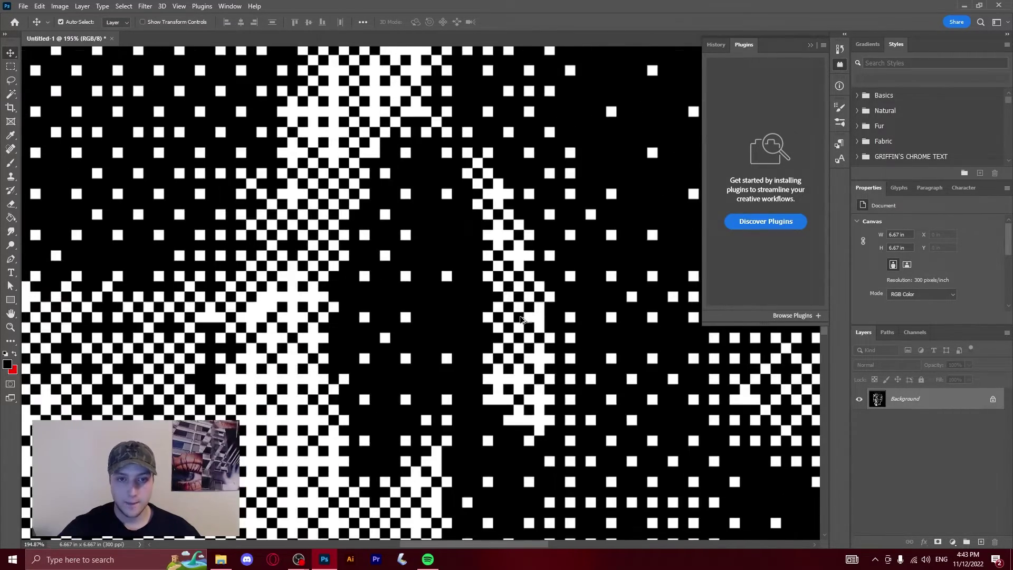
{"action": "scroll", "coordinate": [520, 320], "scroll_direction": "down", "scroll_amount": 5}
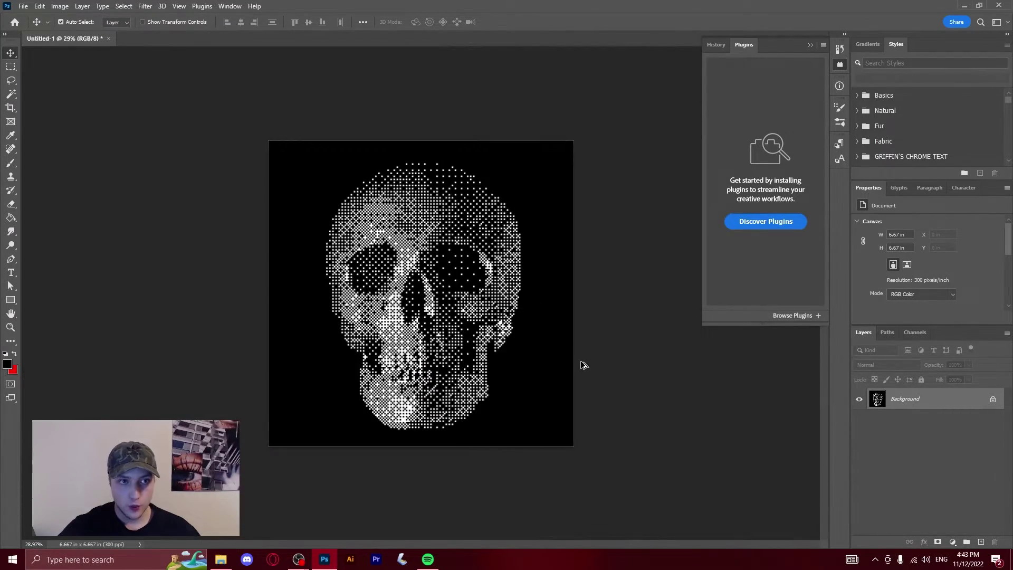
{"action": "scroll", "coordinate": [583, 365], "scroll_direction": "up", "scroll_amount": 2}
Turn the Background into Layer 0, then Magic Wand-select all black pixels and delete them
{"action": "double_click", "coordinate": [958, 404]}
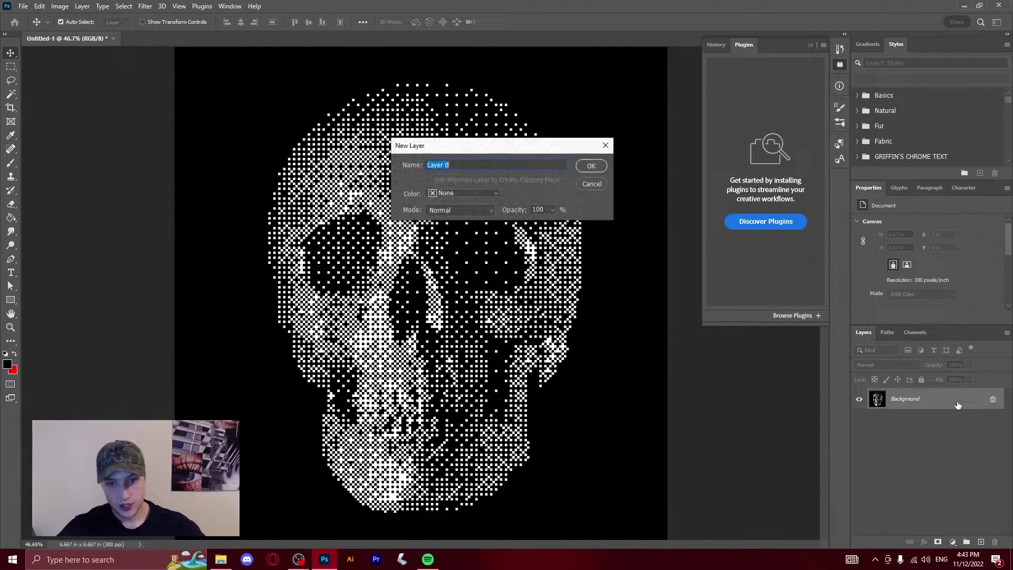
{"action": "key", "text": "Return"}
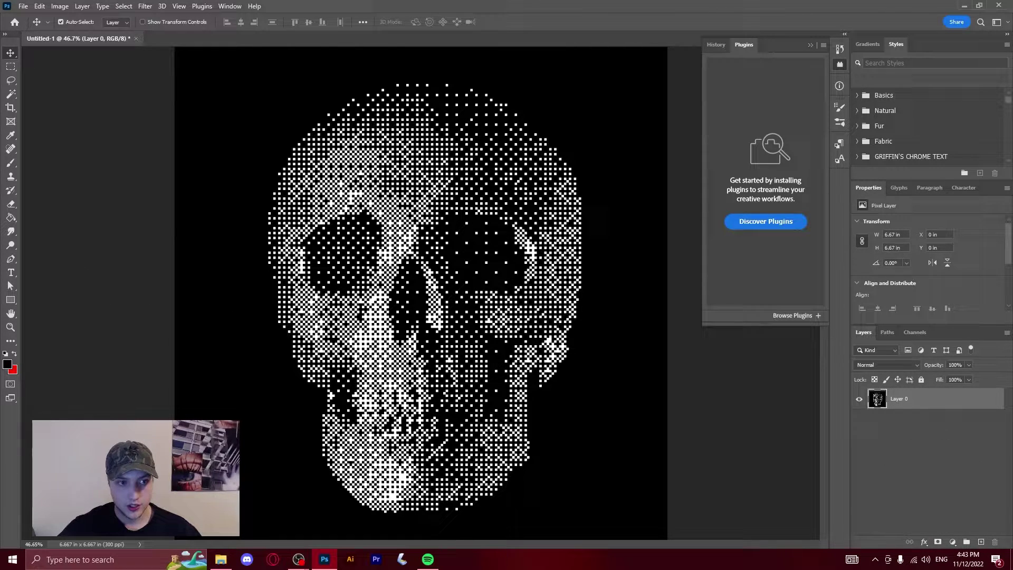
{"action": "left_click", "coordinate": [10, 94]}
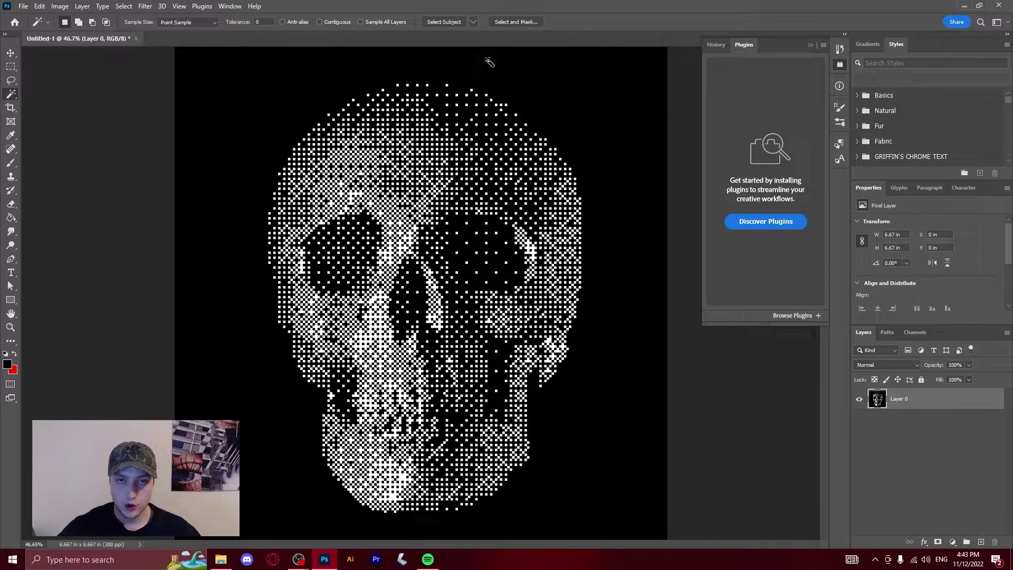
{"action": "left_click", "coordinate": [267, 103]}
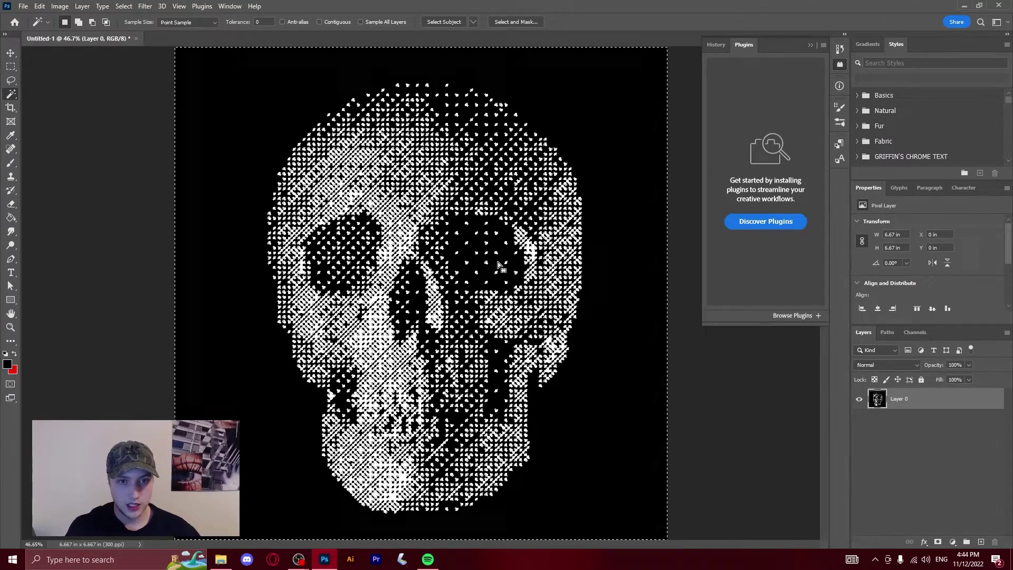
{"action": "key", "text": "Delete"}
{"action": "key", "text": "ctrl+d"}
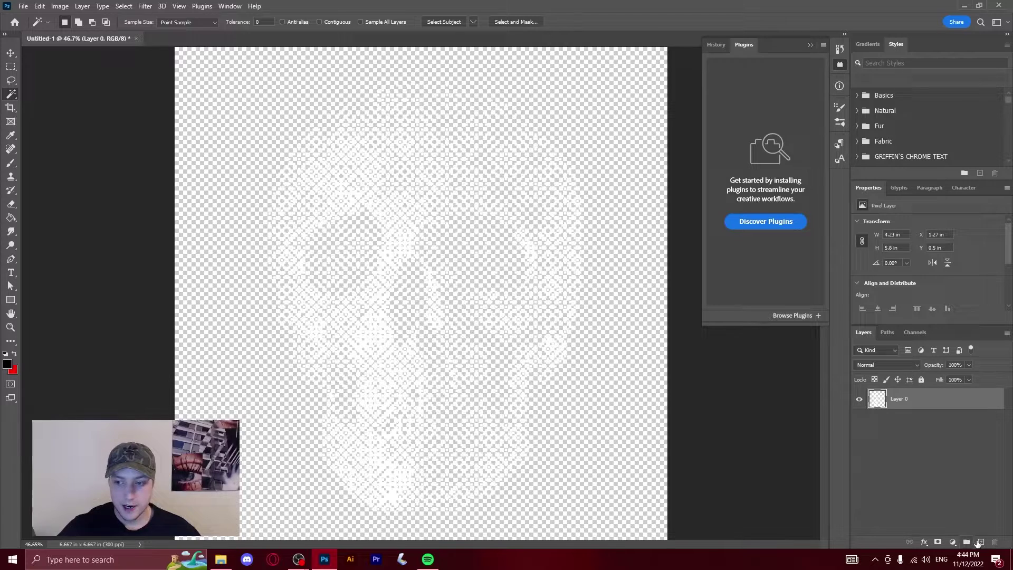
Add a new Layer 1 below Layer 0 and fill it black with the Paint Bucket
{"action": "left_click", "coordinate": [979, 542]}
{"action": "left_click_drag", "start_coordinate": [914, 401], "coordinate": [922, 452]}
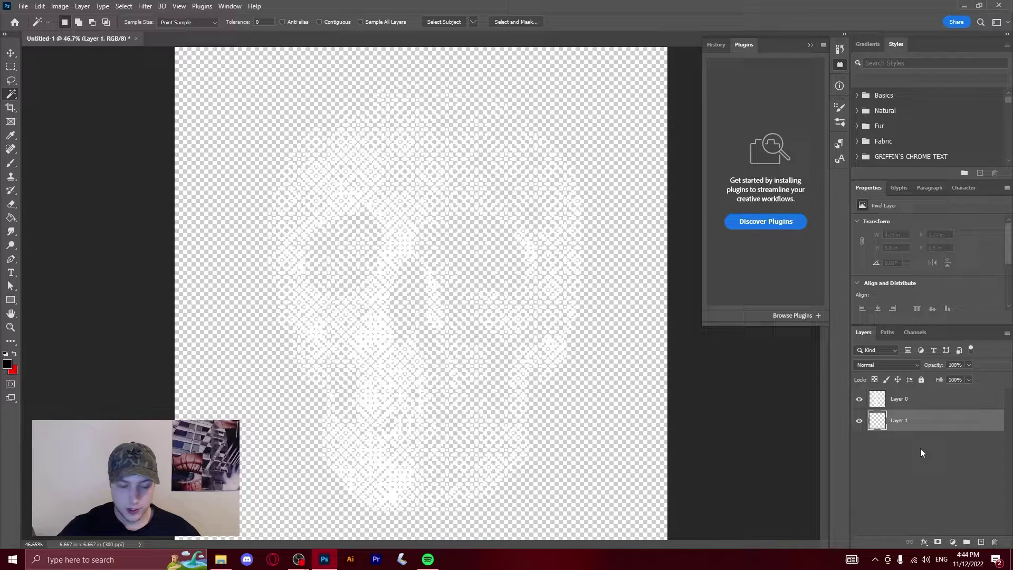
{"action": "key", "text": "g"}
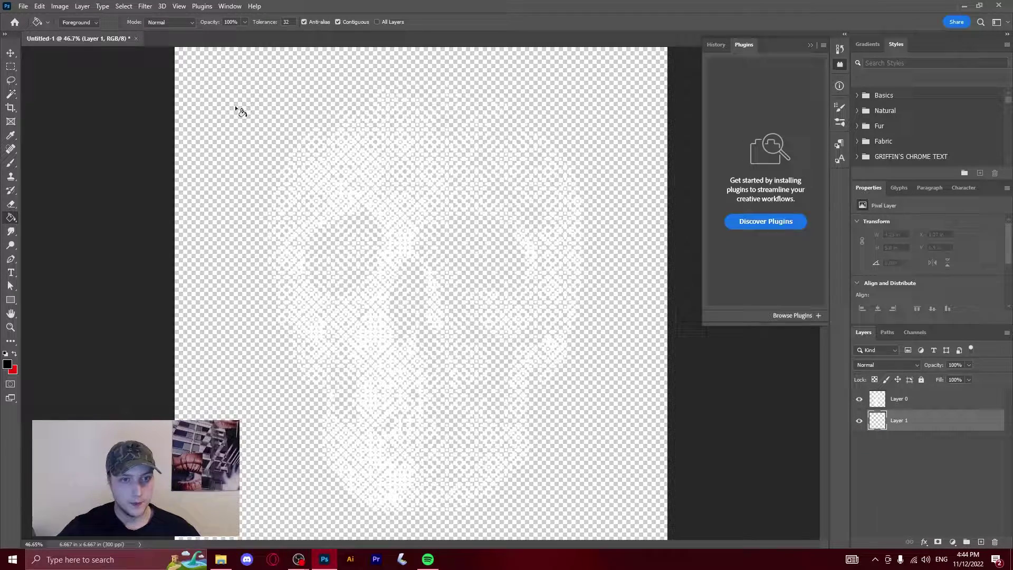
{"action": "left_click", "coordinate": [236, 106]}
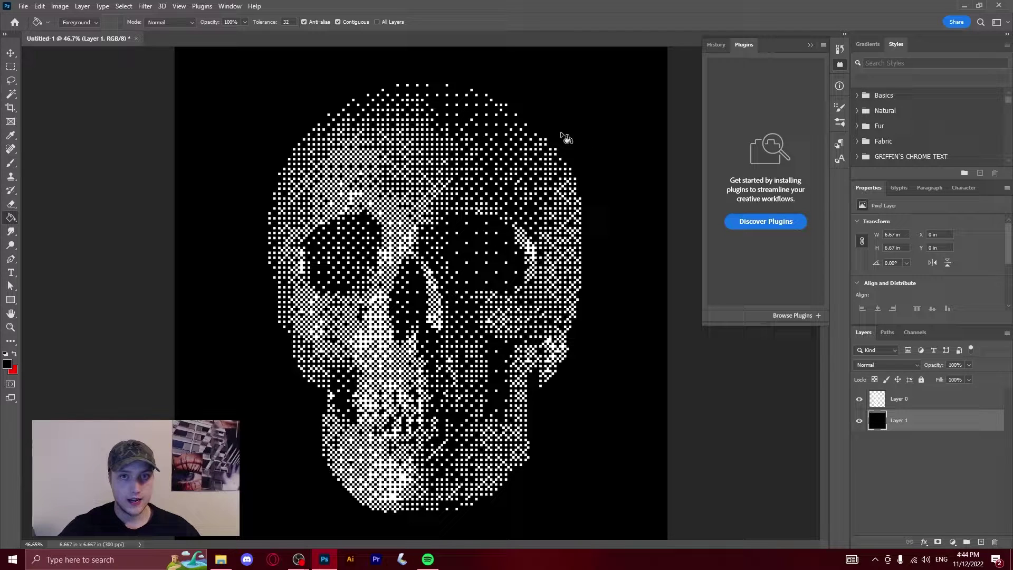
{"action": "left_click", "coordinate": [934, 402]}
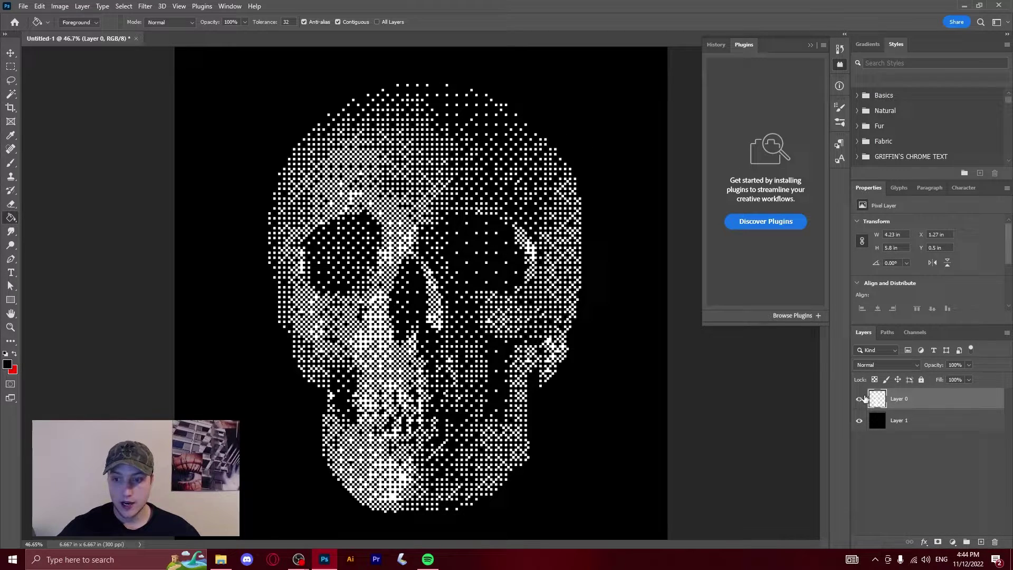
{"action": "left_click", "coordinate": [859, 399]}
{"action": "left_click", "coordinate": [859, 399]}
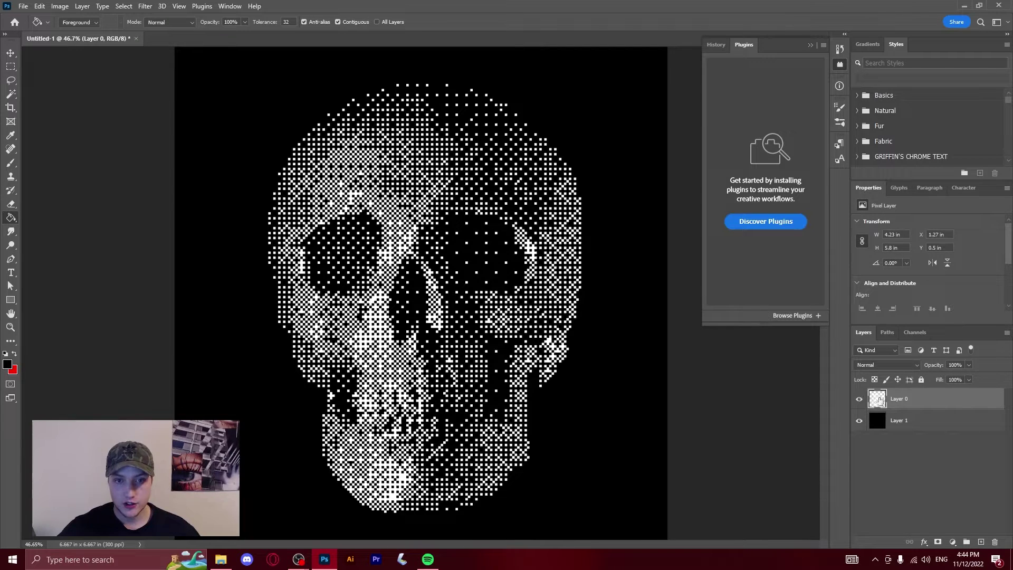
Give Layer 0's skull dots a bright green Color Overlay layer style
{"action": "double_click", "coordinate": [940, 398]}
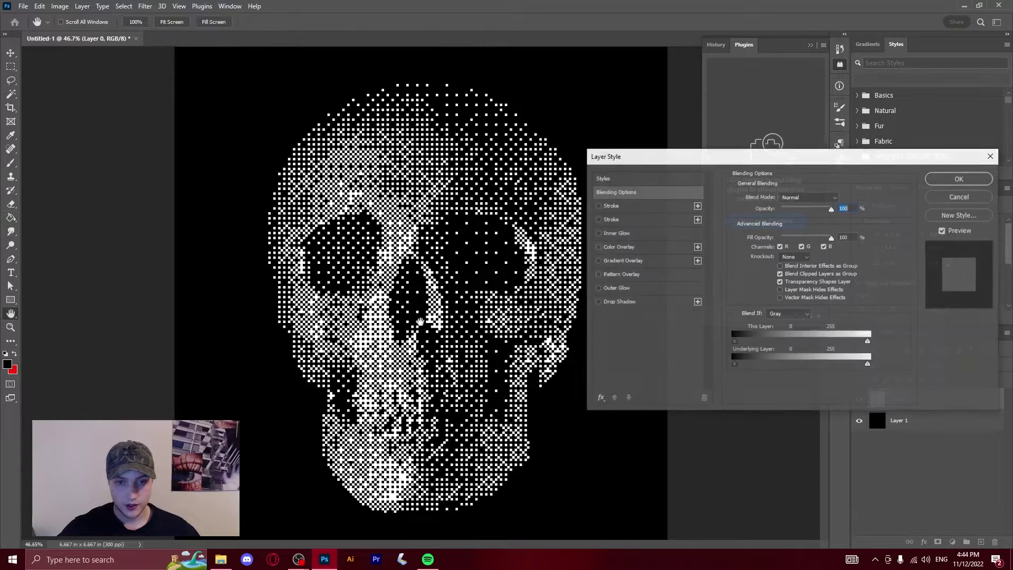
{"action": "left_click", "coordinate": [620, 247]}
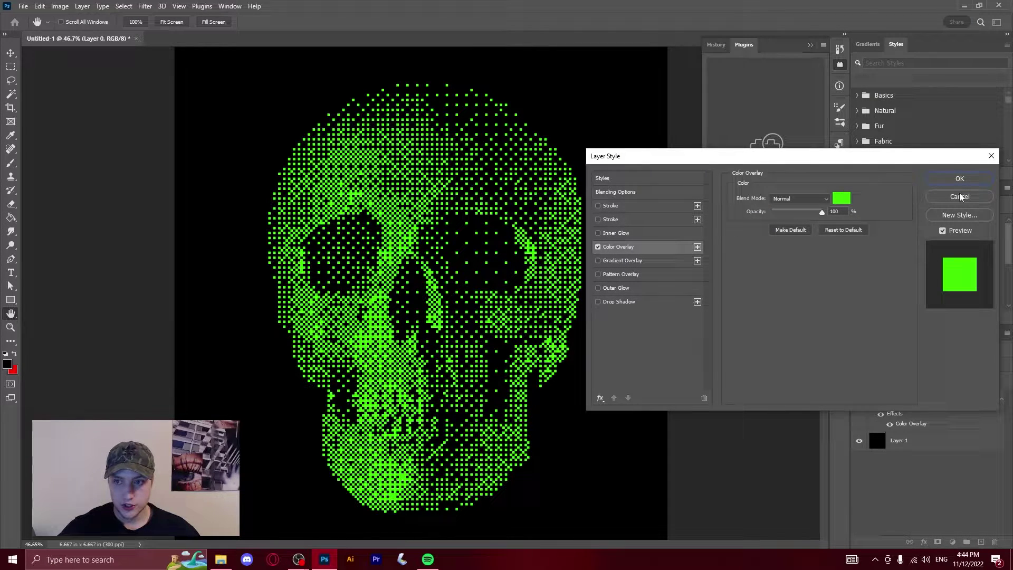
{"action": "left_click", "coordinate": [959, 179]}
{"action": "key", "text": "g"}
{"action": "scroll", "coordinate": [516, 351], "scroll_direction": "down", "scroll_amount": 3}
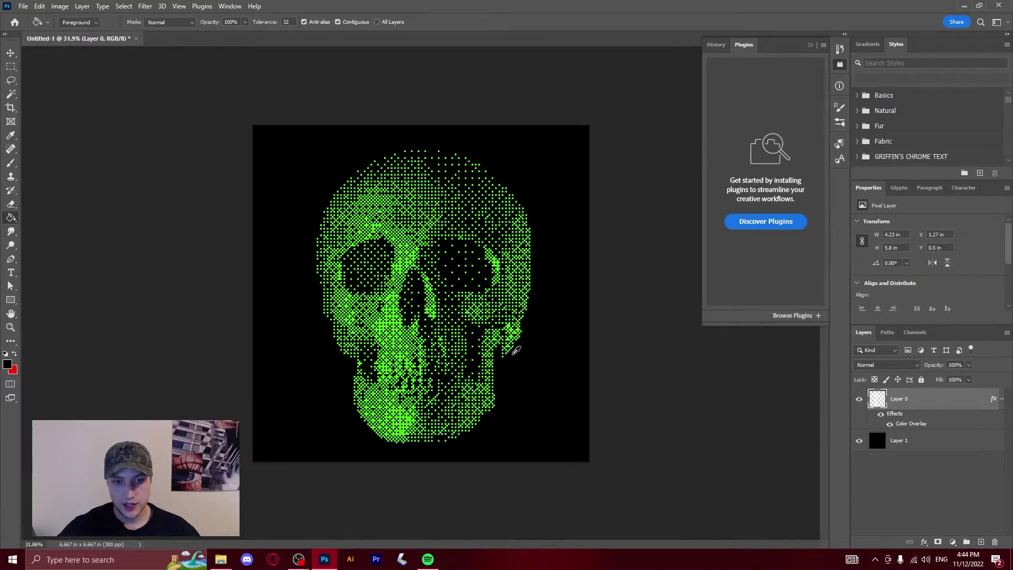
{"action": "scroll", "coordinate": [516, 351], "scroll_direction": "up", "scroll_amount": 3}
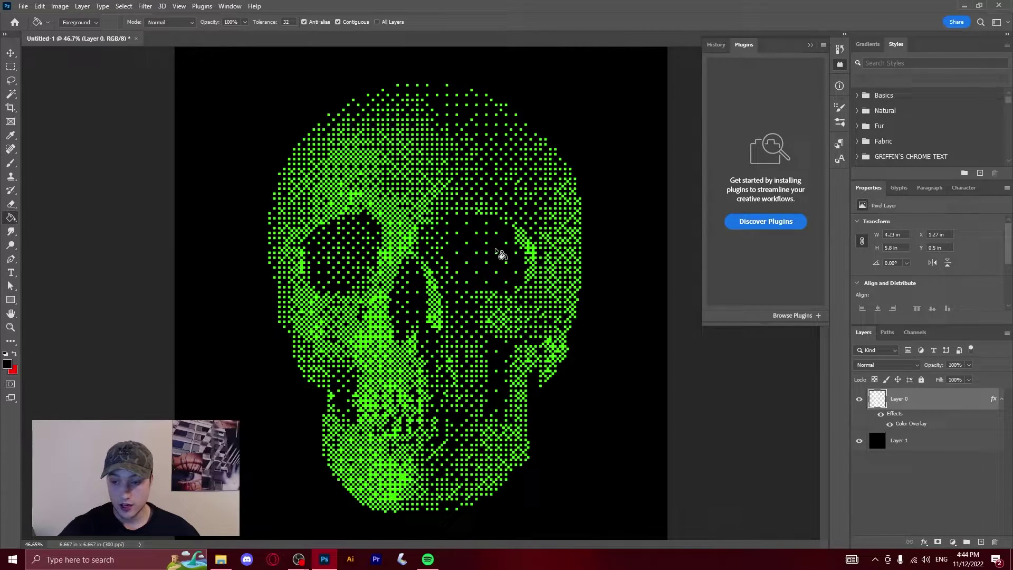
{"action": "scroll", "coordinate": [422, 274], "scroll_direction": "down", "scroll_amount": 4}
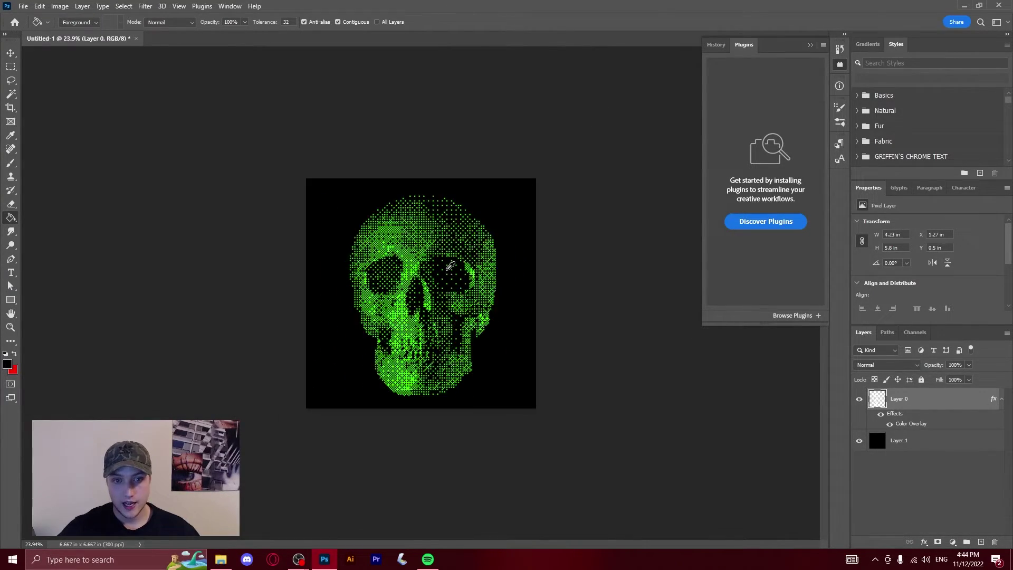
Add and commit white BITMAP text across the middle of the black canvas
{"action": "scroll", "coordinate": [464, 342], "scroll_direction": "up", "scroll_amount": 2}
{"action": "scroll", "coordinate": [430, 241], "scroll_direction": "up", "scroll_amount": 3}
{"action": "left_click", "coordinate": [11, 53]}
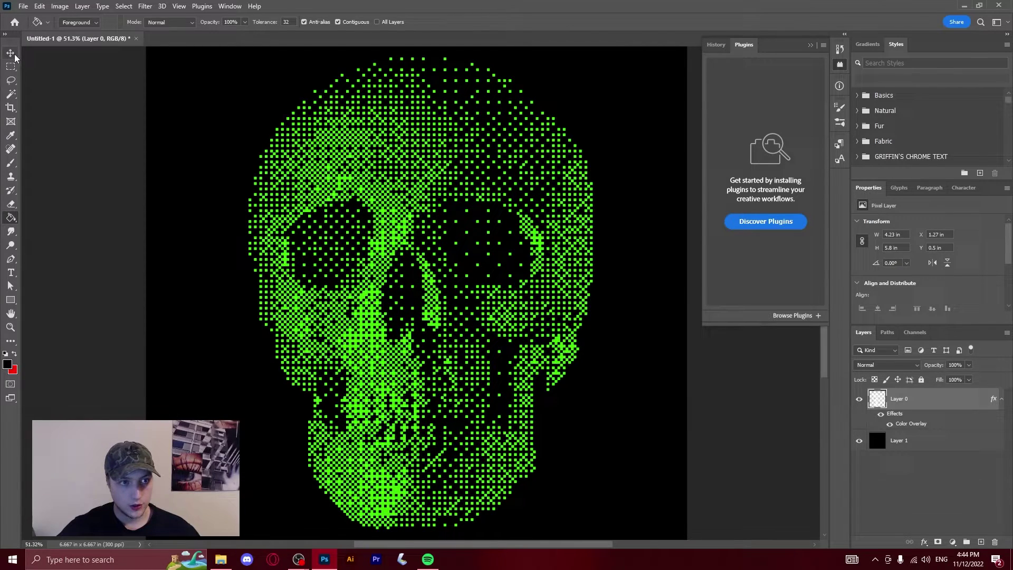
{"action": "left_click_drag", "start_coordinate": [413, 194], "coordinate": [376, 194]}
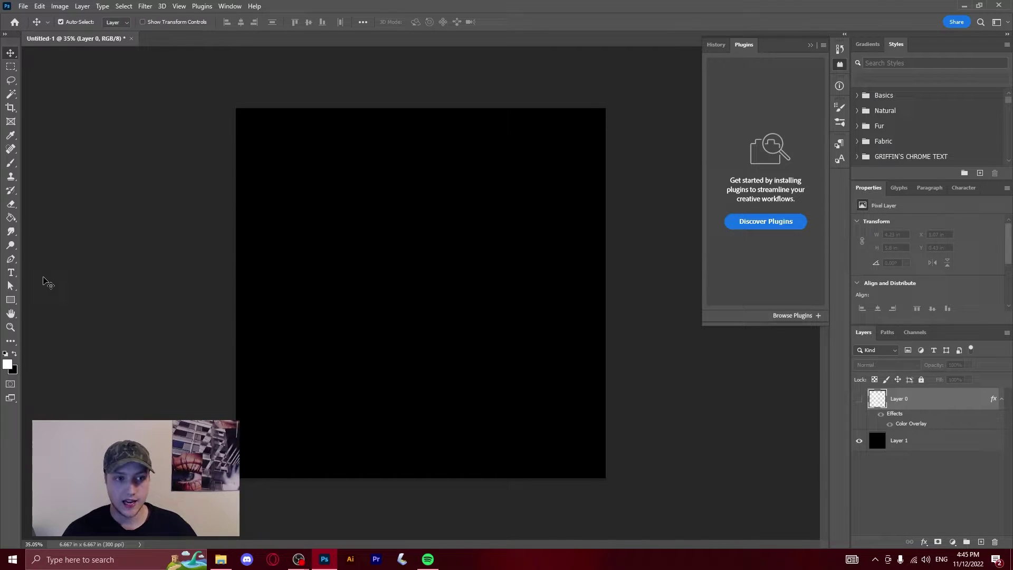
{"action": "left_click", "coordinate": [12, 273]}
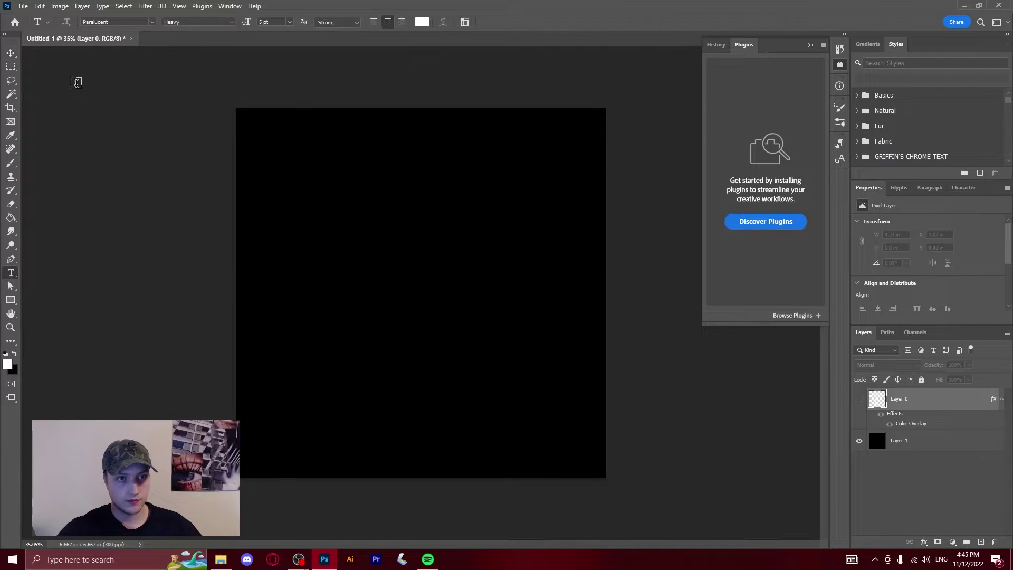
{"action": "left_click", "coordinate": [360, 277]}
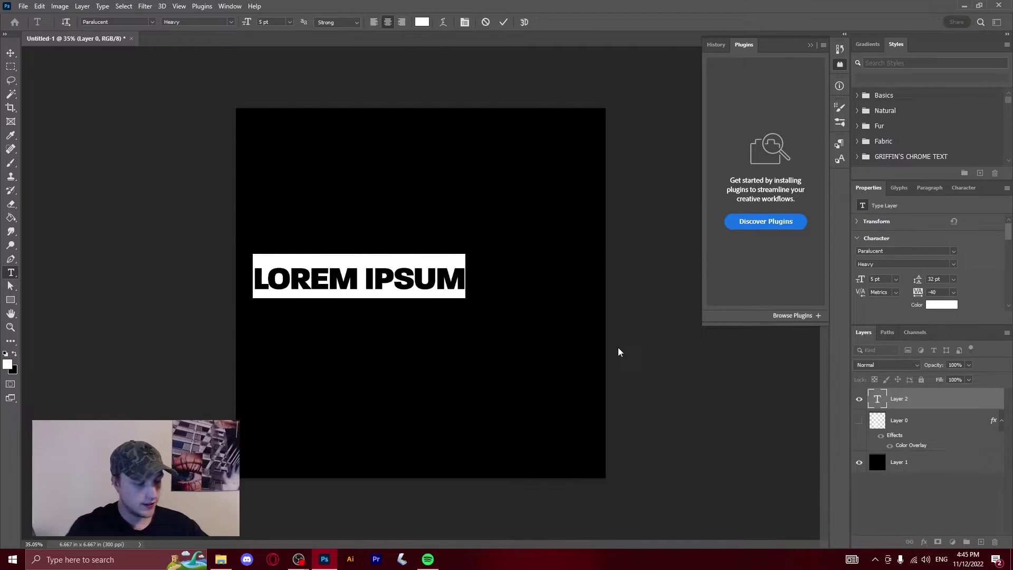
{"action": "type", "text": "BITMAP"}
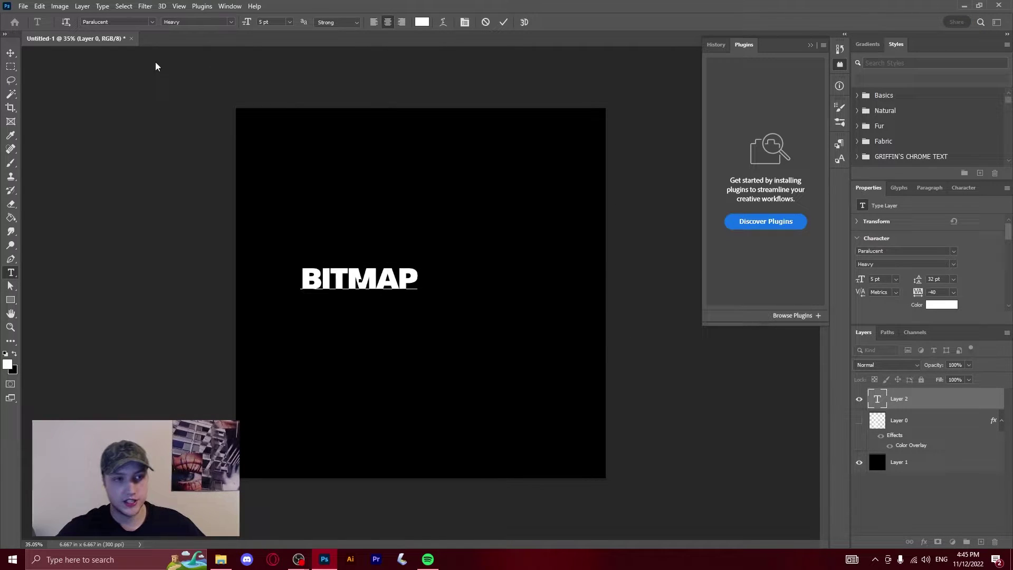
{"action": "left_click", "coordinate": [11, 53]}
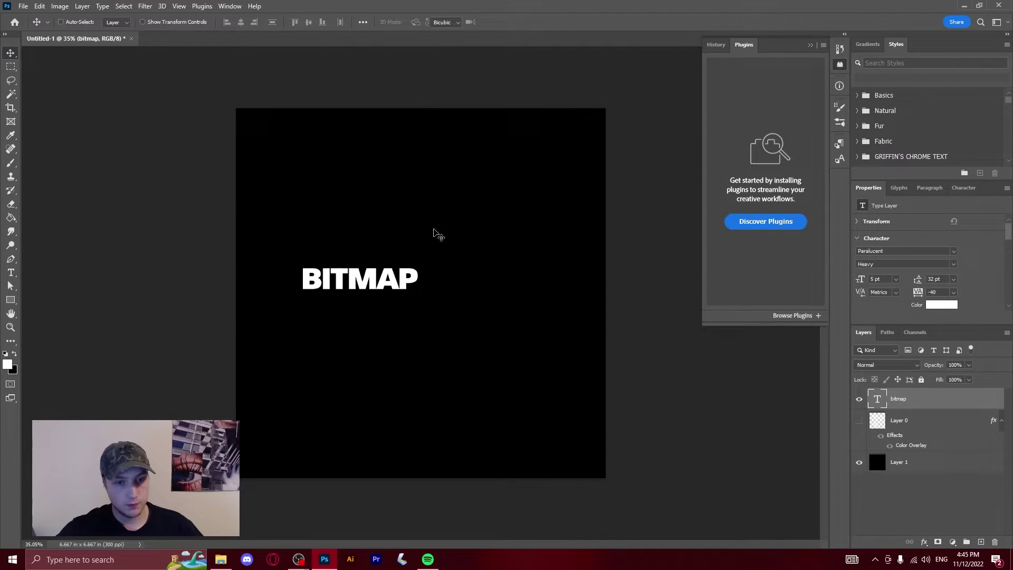
Enlarge the BITMAP text with Free Transform, then reselect it for editing
{"action": "key", "text": "ctrl+t"}
{"action": "left_click_drag", "start_coordinate": [417, 298], "coordinate": [547, 335]}
{"action": "key", "text": "Return"}
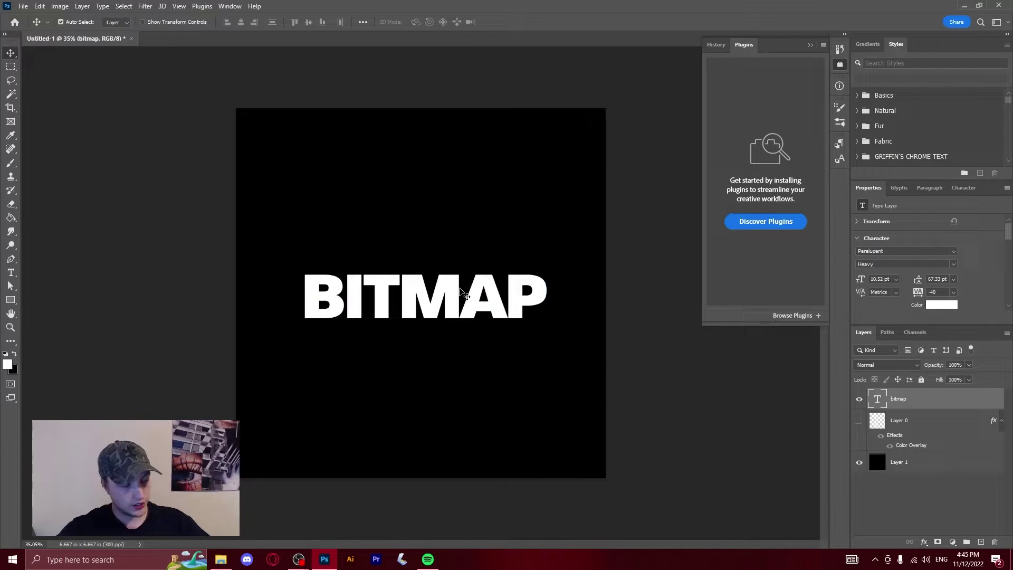
{"action": "key", "text": "t"}
{"action": "double_click", "coordinate": [435, 286]}
Set the BITMAP text in Orion Prime Demo at a reduced 7 pt size
{"action": "left_click", "coordinate": [152, 22]}
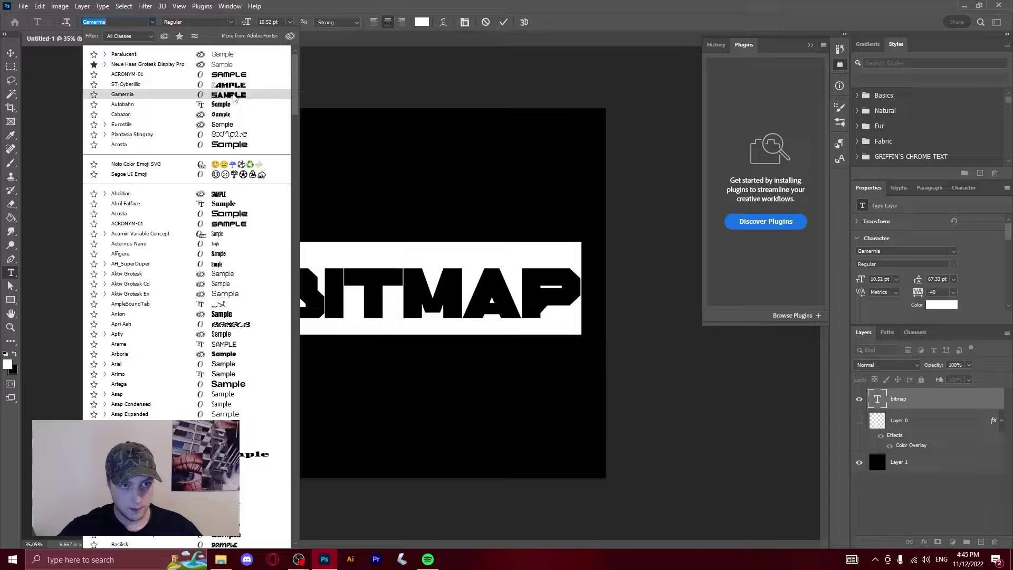
{"action": "scroll", "coordinate": [195, 306], "scroll_direction": "down", "scroll_amount": 4}
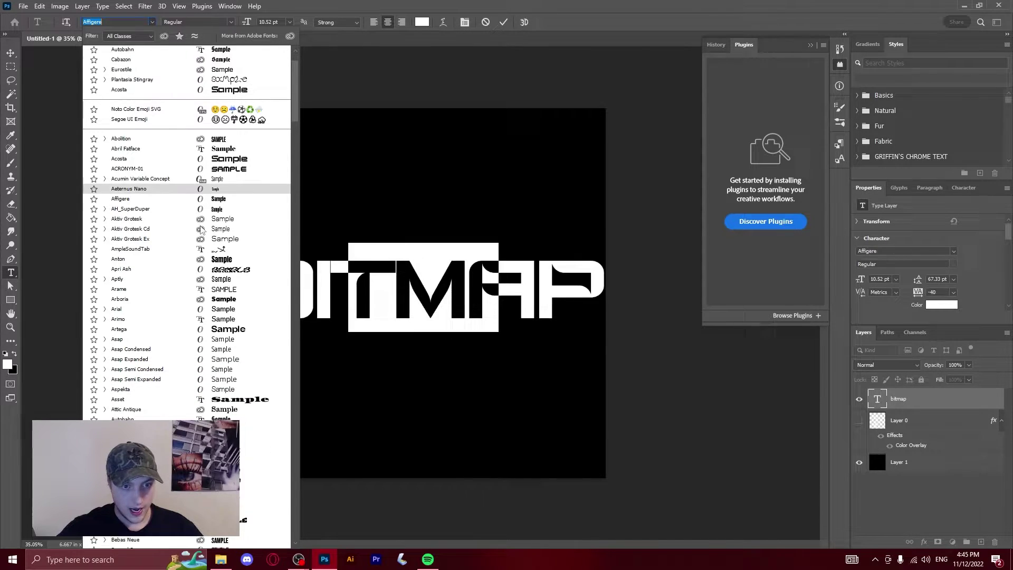
{"action": "scroll", "coordinate": [195, 305], "scroll_direction": "down", "scroll_amount": 7}
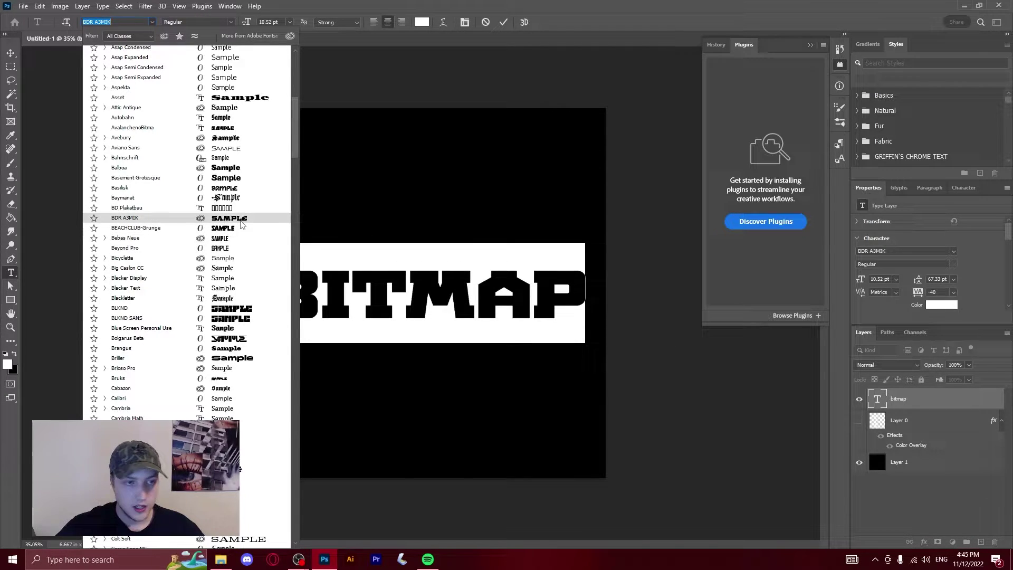
{"action": "type", "text": "ori"}
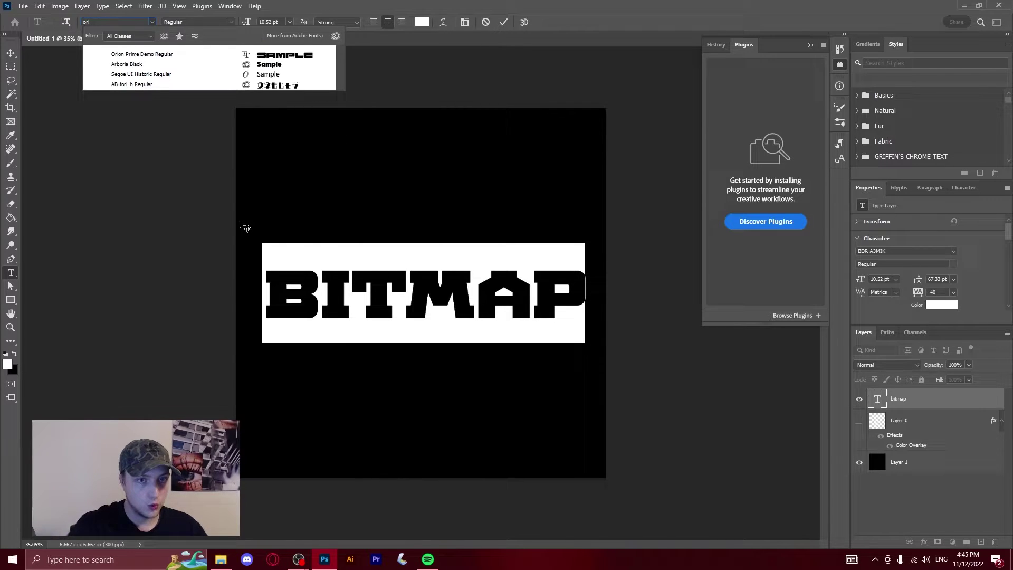
{"action": "left_click", "coordinate": [161, 56]}
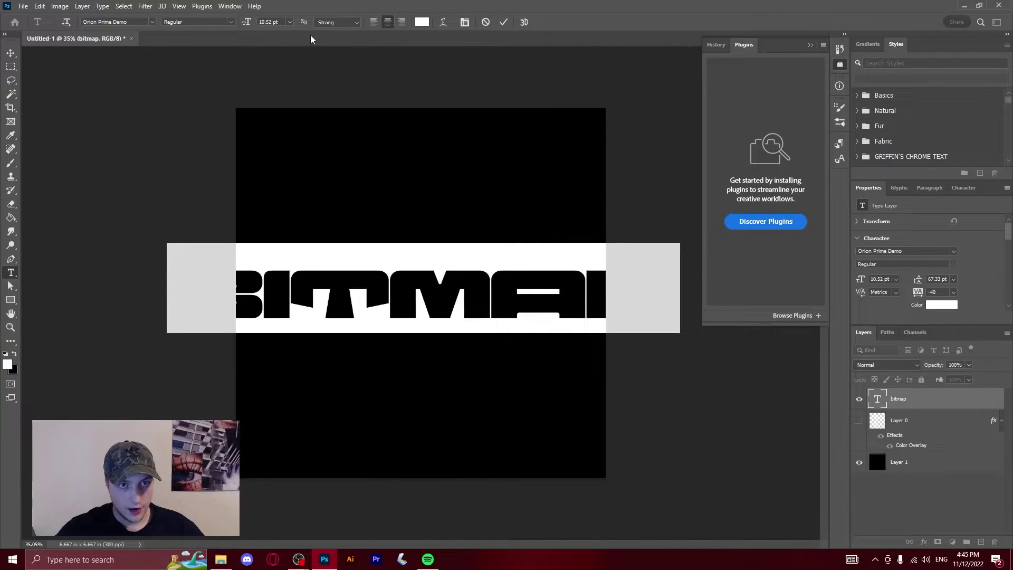
{"action": "mouse_move", "coordinate": [248, 22]}
{"action": "left_mouse_down"}
{"action": "mouse_move", "coordinate": [232, 24]}
{"action": "mouse_move", "coordinate": [245, 23]}
{"action": "left_mouse_up"}
{"action": "left_click", "coordinate": [10, 53]}
Centre BITMAP horizontally and vertically on the canvas, then deselect
{"action": "key", "text": "ctrl+a"}
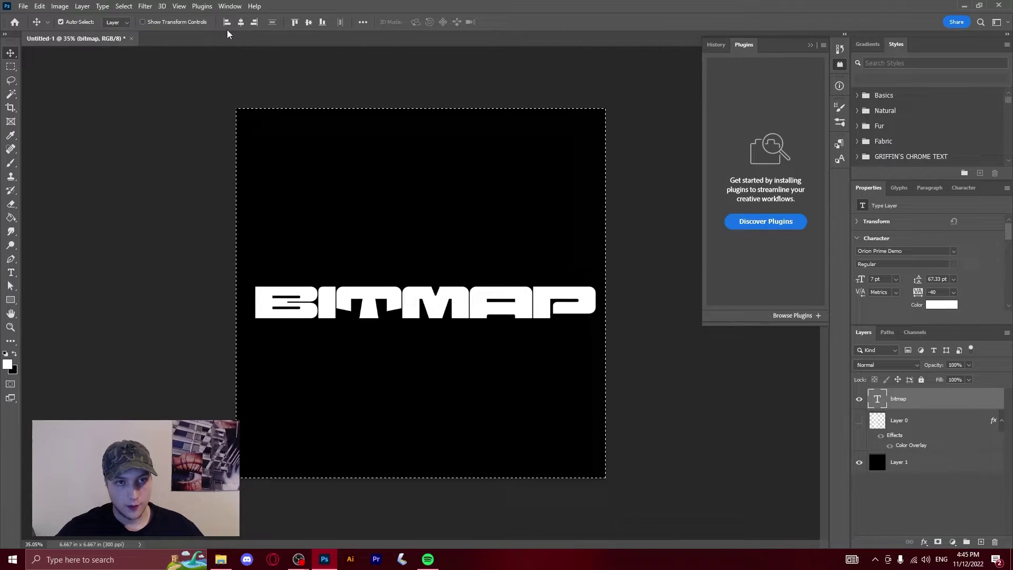
{"action": "left_click", "coordinate": [240, 22]}
{"action": "left_click", "coordinate": [309, 22]}
{"action": "key", "text": "ctrl+d"}
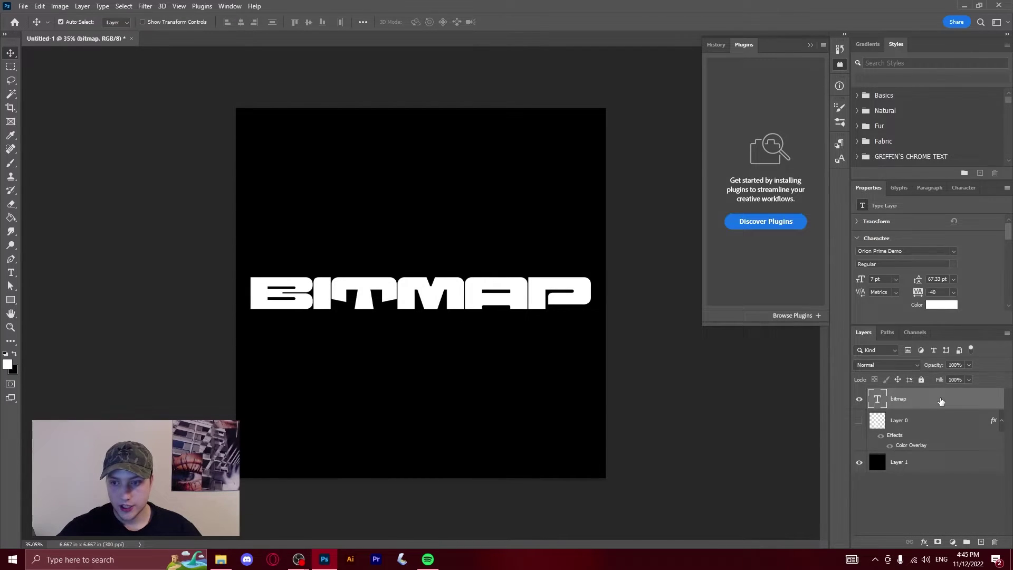
Open Layer Style for the BITMAP layer and add an 8 px black outside Stroke
{"action": "double_click", "coordinate": [940, 401]}
{"action": "left_click_drag", "start_coordinate": [713, 156], "coordinate": [636, 113]}
{"action": "left_click_drag", "start_coordinate": [558, 113], "coordinate": [606, 106]}
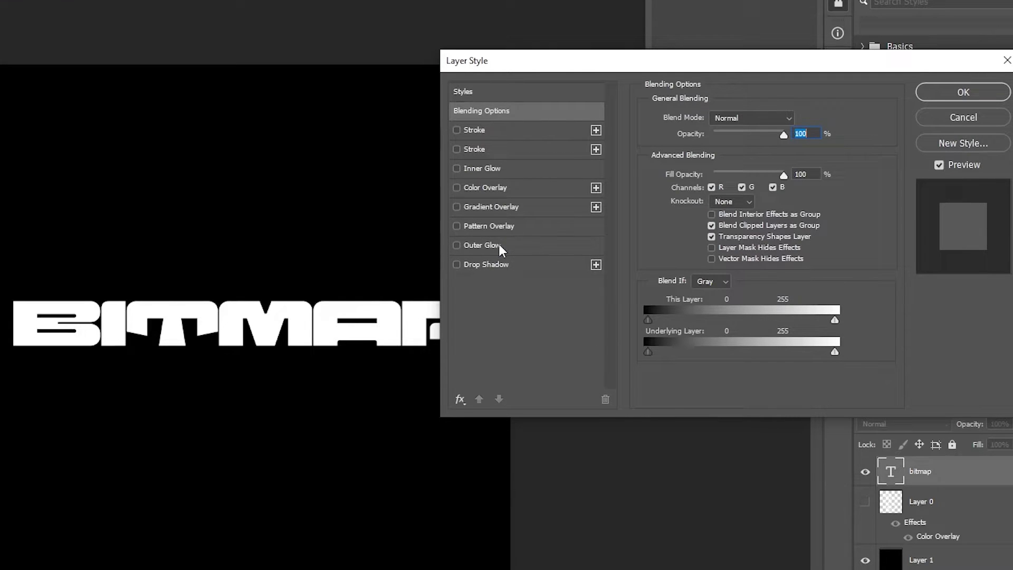
{"action": "left_click", "coordinate": [457, 130]}
{"action": "left_click", "coordinate": [481, 130]}
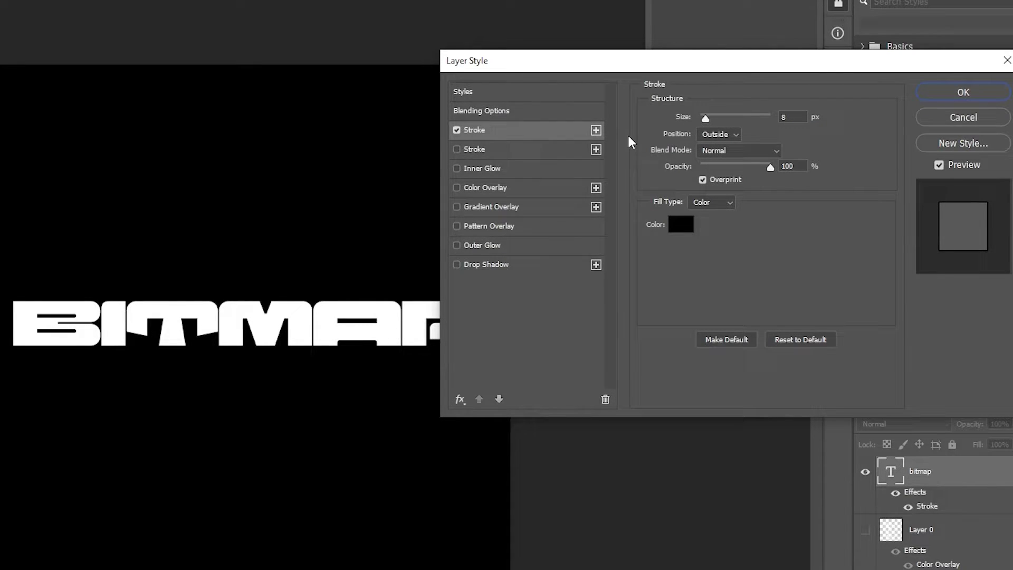
Add a second 5 px inside Stroke coloured pure white
{"action": "left_click", "coordinate": [457, 150]}
{"action": "left_click", "coordinate": [490, 150]}
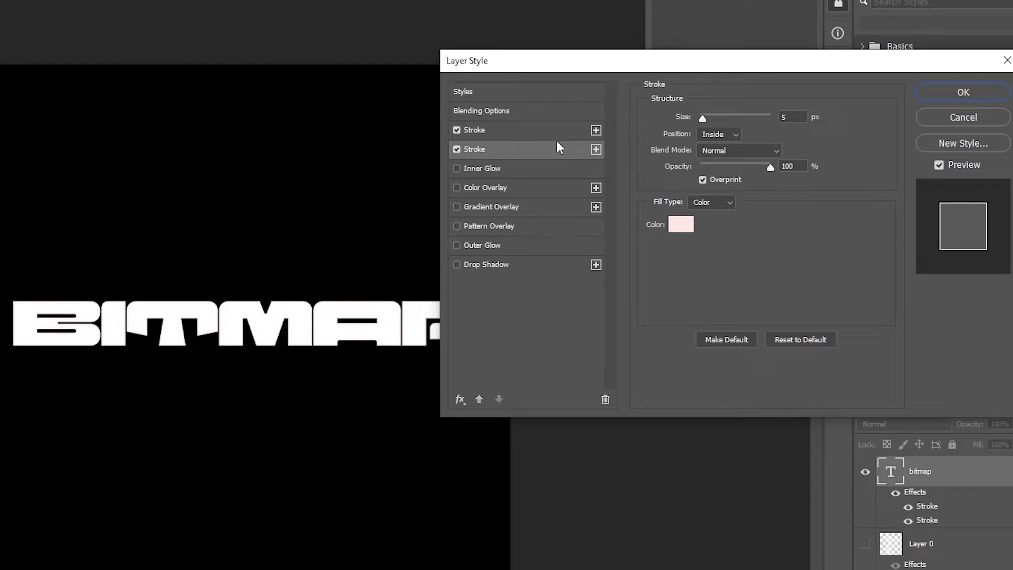
{"action": "left_click", "coordinate": [690, 234]}
{"action": "left_click_drag", "start_coordinate": [350, 463], "coordinate": [21, 276]}
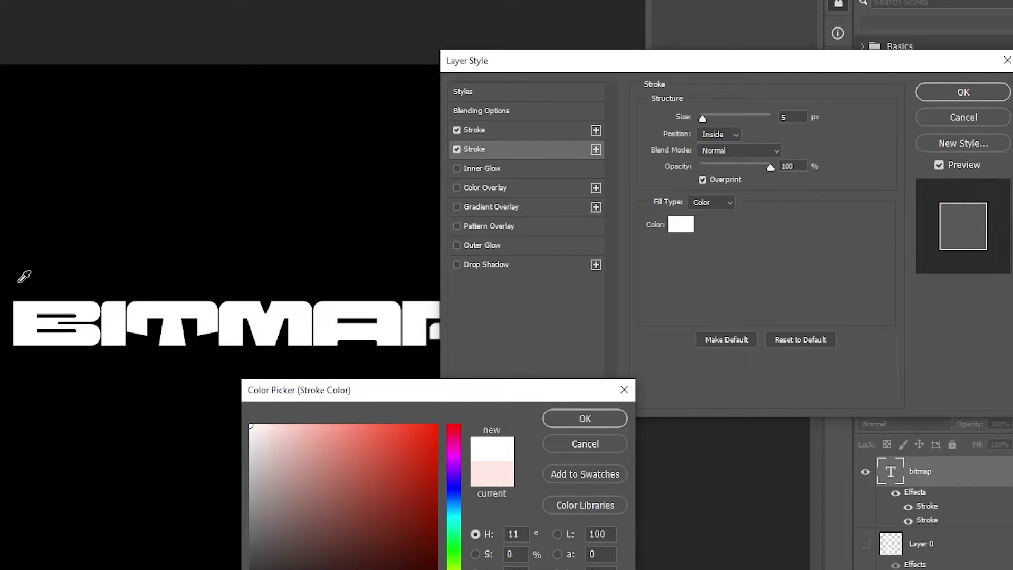
{"action": "left_click", "coordinate": [585, 419]}
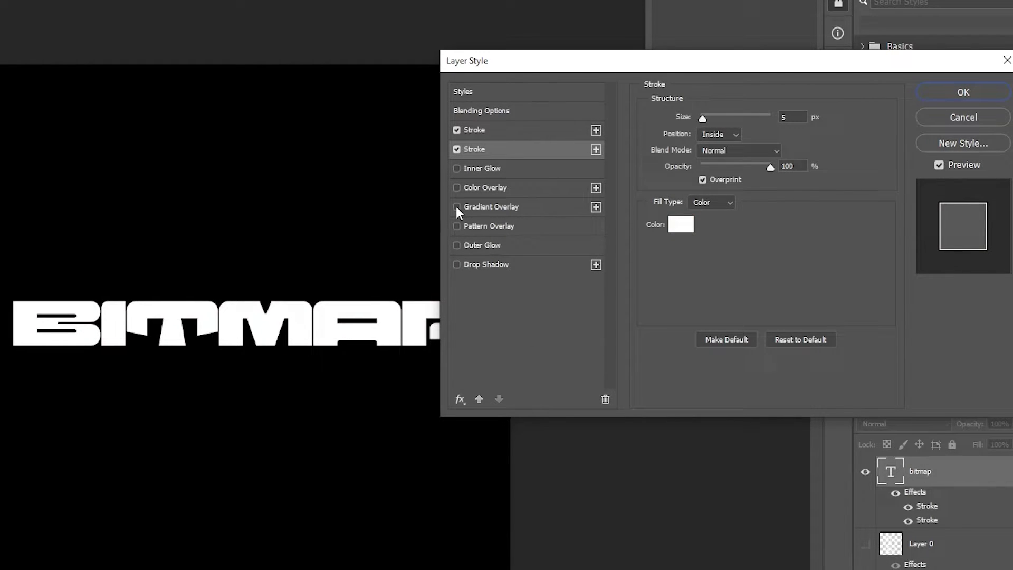
Add a black-to-white 90° Gradient Overlay and a 38 px white Outer Glow
{"action": "left_click", "coordinate": [456, 207]}
{"action": "left_click", "coordinate": [494, 208]}
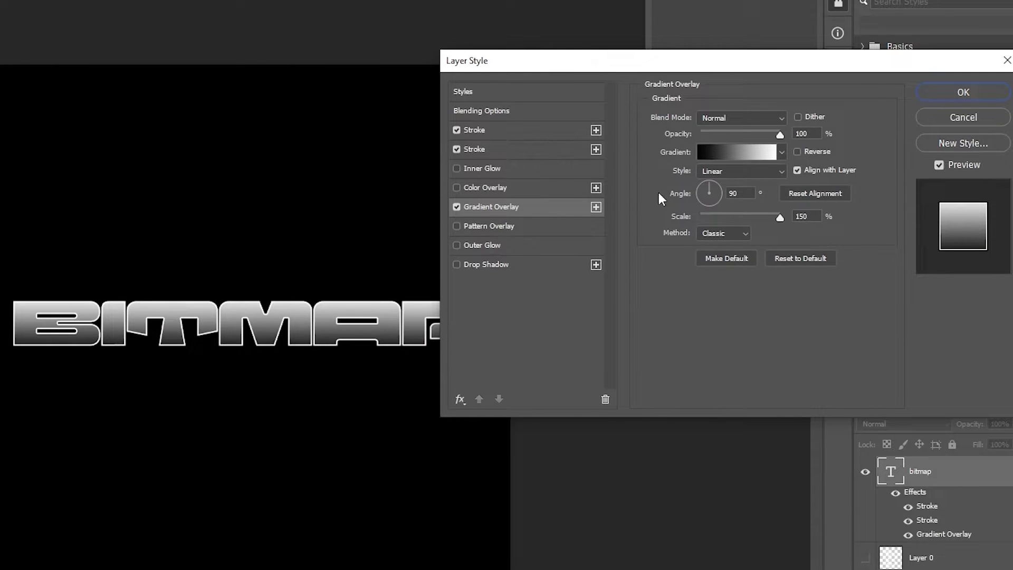
{"action": "left_click", "coordinate": [704, 154]}
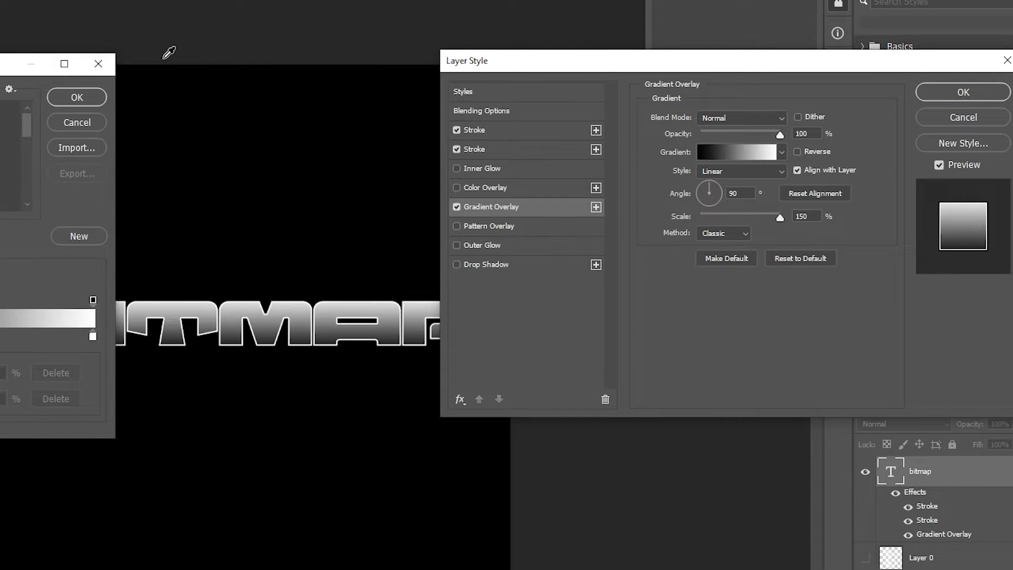
{"action": "left_click", "coordinate": [87, 97]}
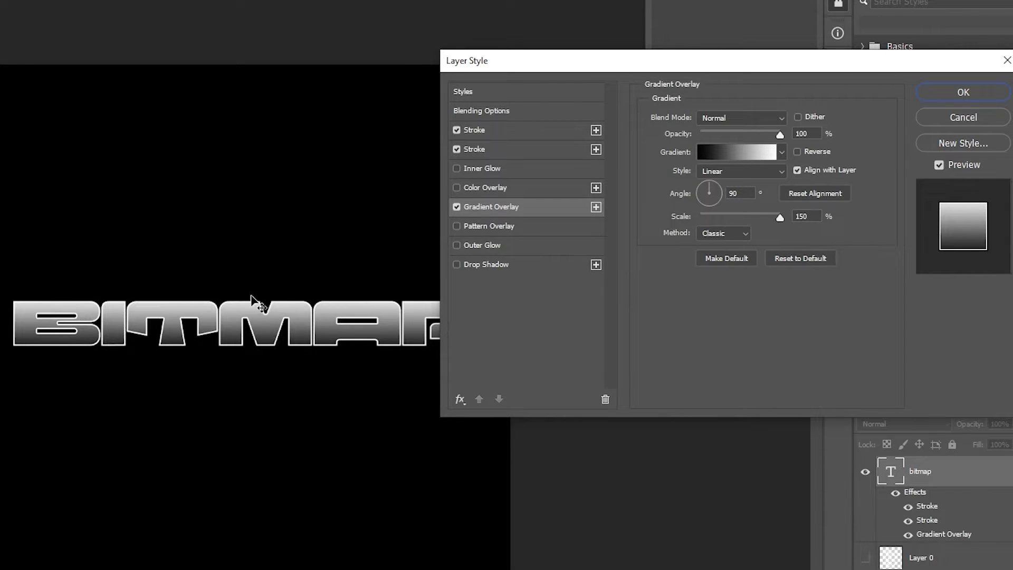
{"action": "left_click", "coordinate": [478, 246]}
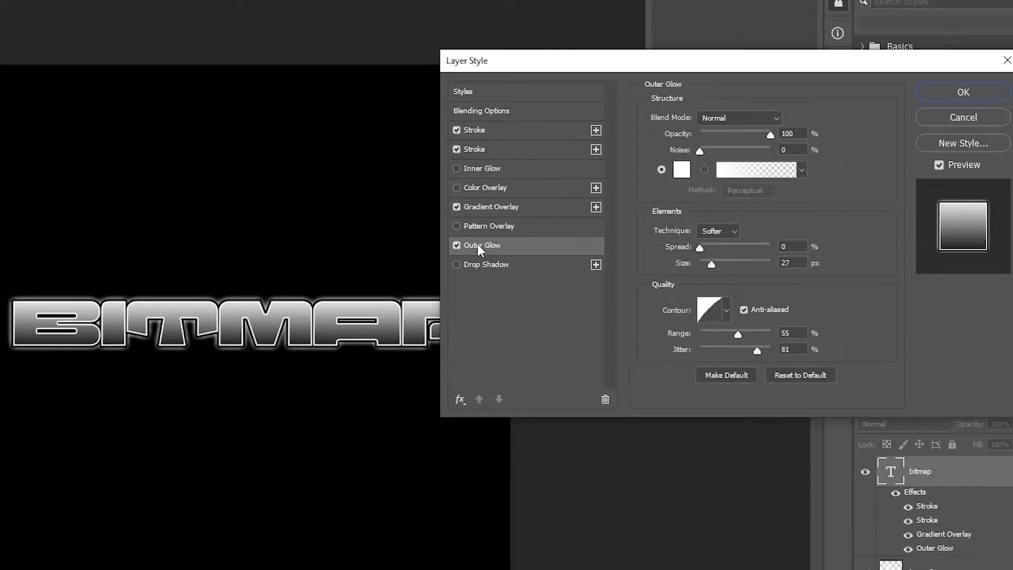
{"action": "left_click_drag", "start_coordinate": [713, 267], "coordinate": [716, 267]}
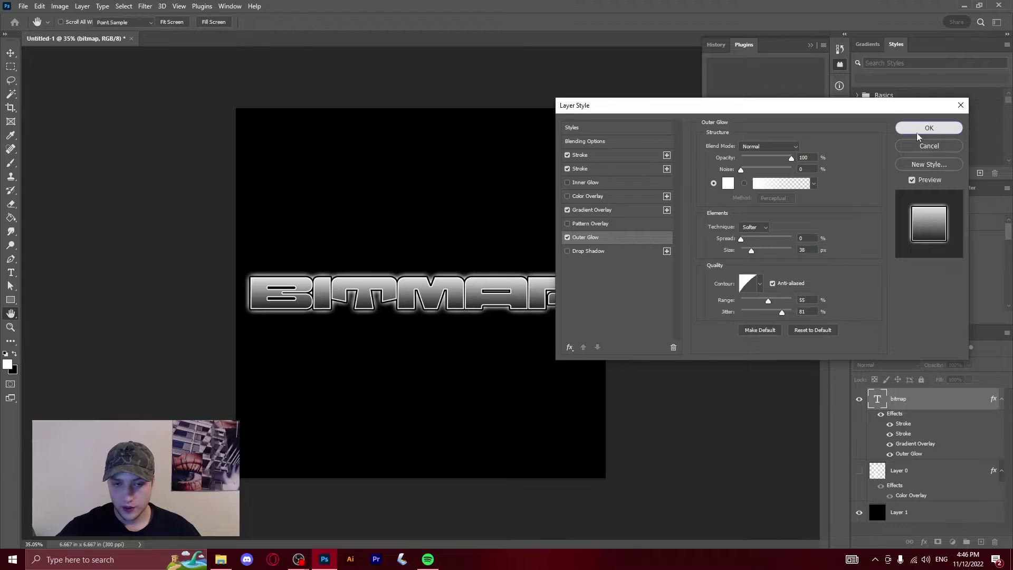
Apply the layer style, then switch the mode to Grayscale, merging all layers
{"action": "left_click", "coordinate": [929, 129]}
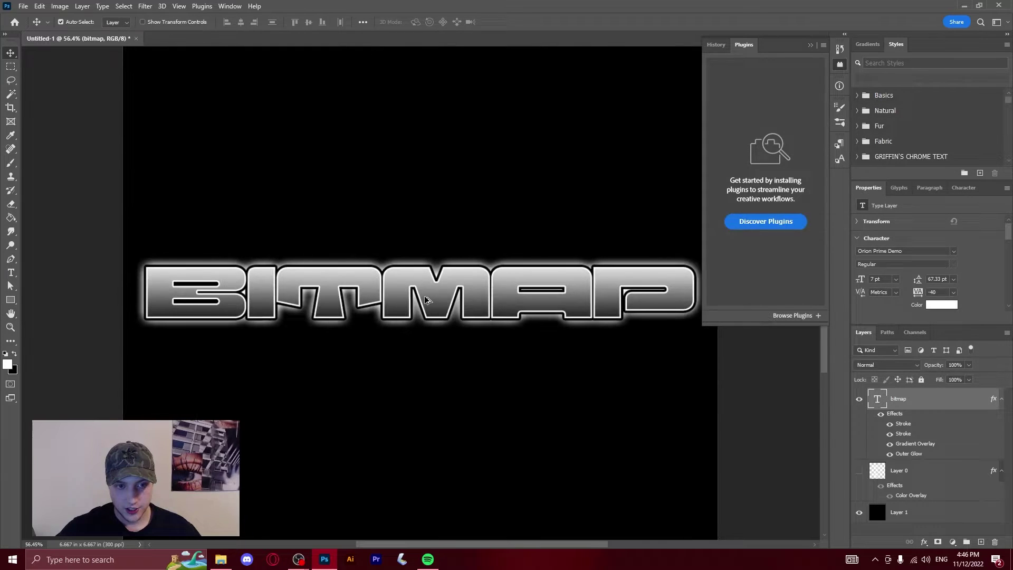
{"action": "scroll", "coordinate": [468, 297], "scroll_direction": "down", "scroll_amount": 2}
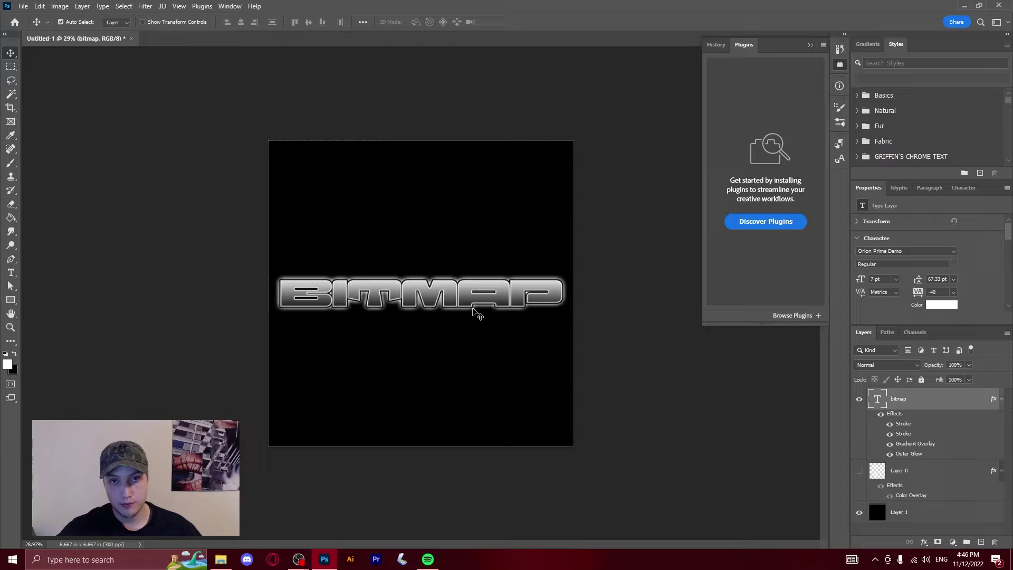
{"action": "left_click", "coordinate": [61, 6]}
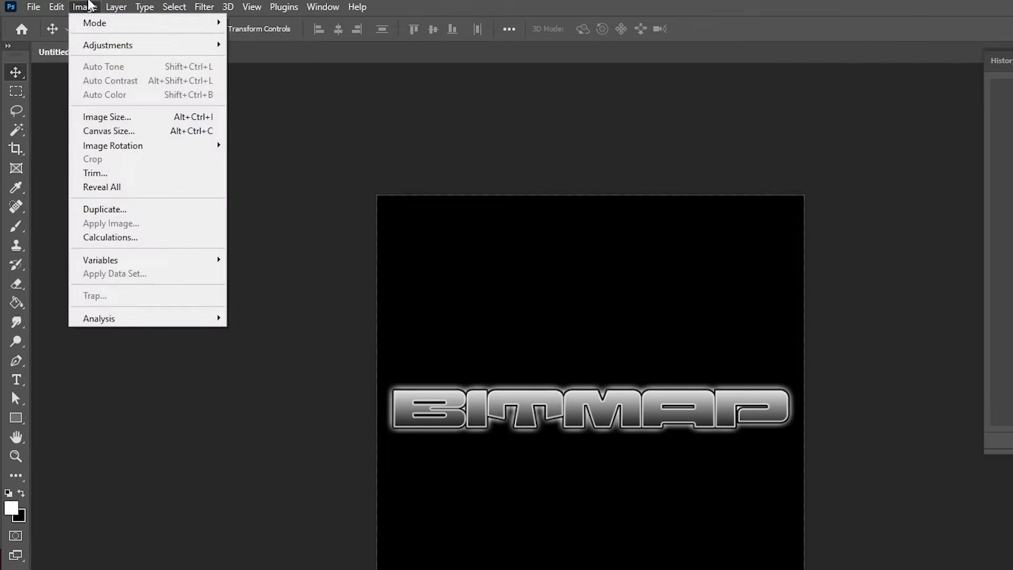
{"action": "mouse_move", "coordinate": [95, 24]}
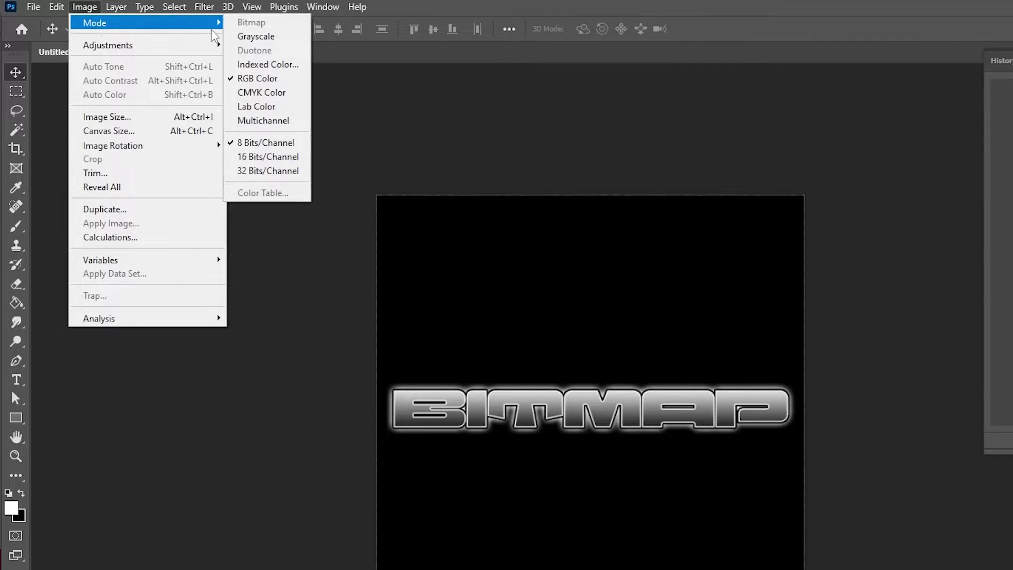
{"action": "left_click", "coordinate": [250, 38]}
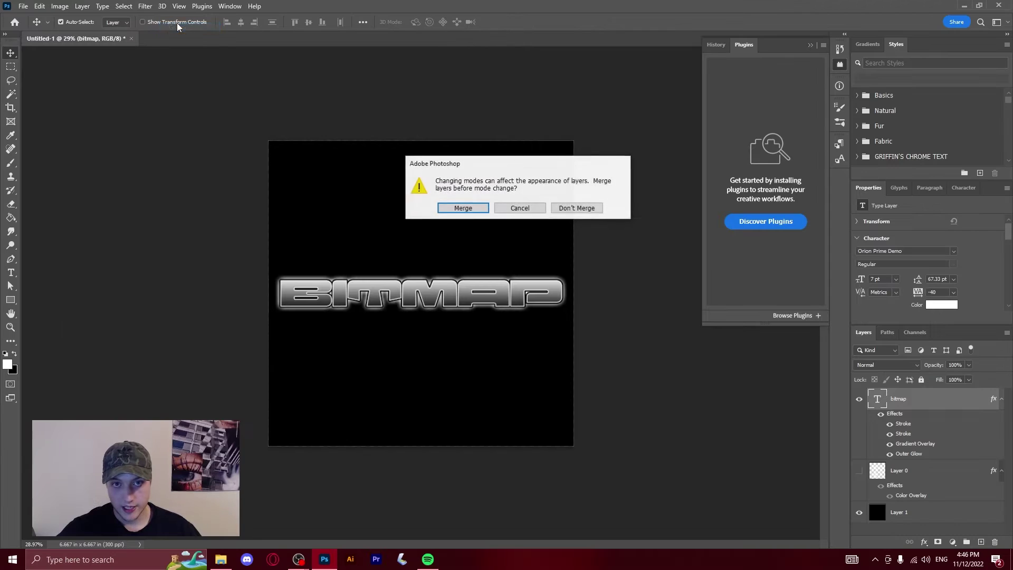
{"action": "left_click", "coordinate": [463, 208]}
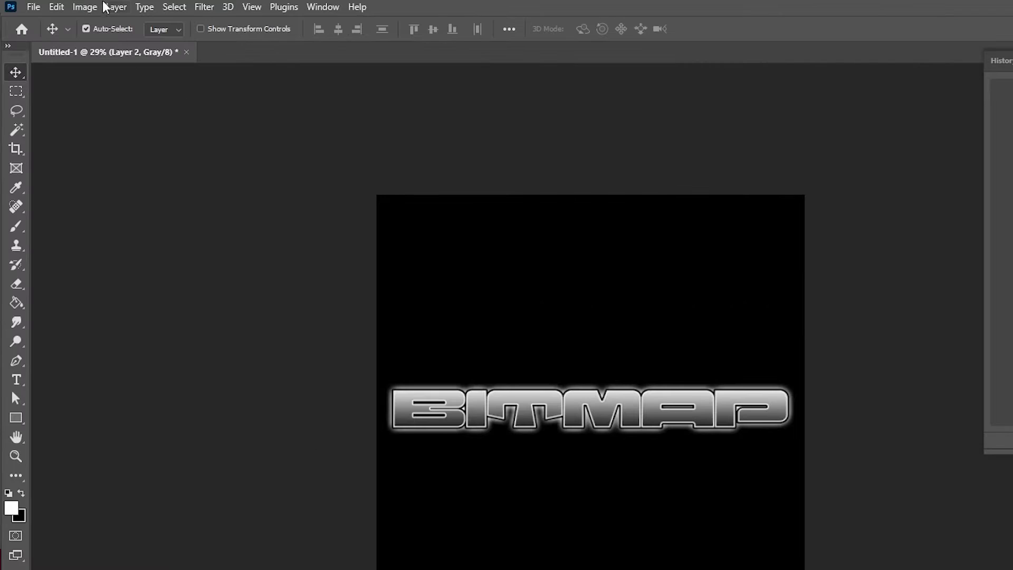
Flatten and convert the image to a 5 ppi Cross halftone Bitmap, zooming in
{"action": "left_click", "coordinate": [86, 7]}
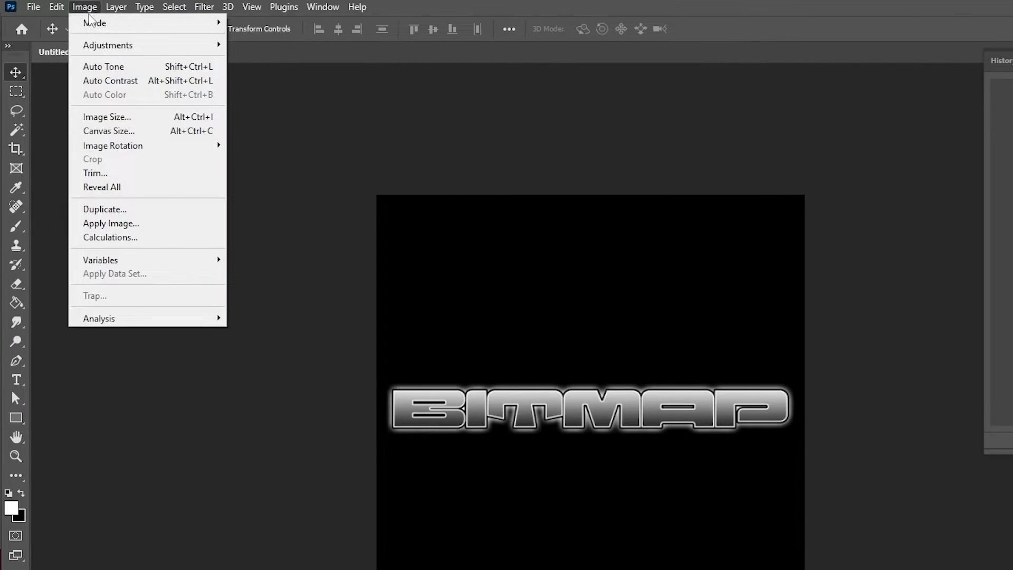
{"action": "mouse_move", "coordinate": [91, 24]}
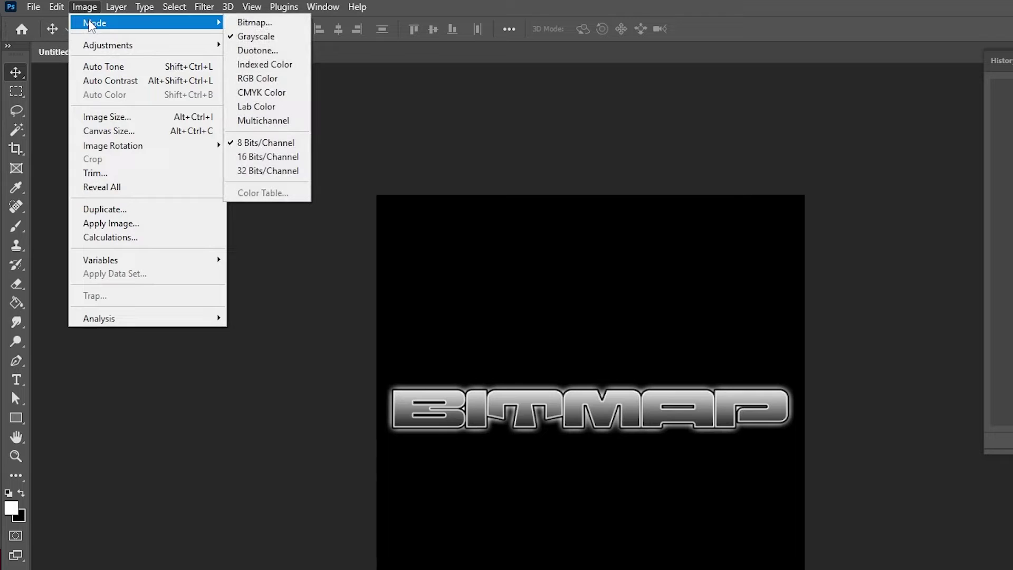
{"action": "left_click", "coordinate": [272, 23]}
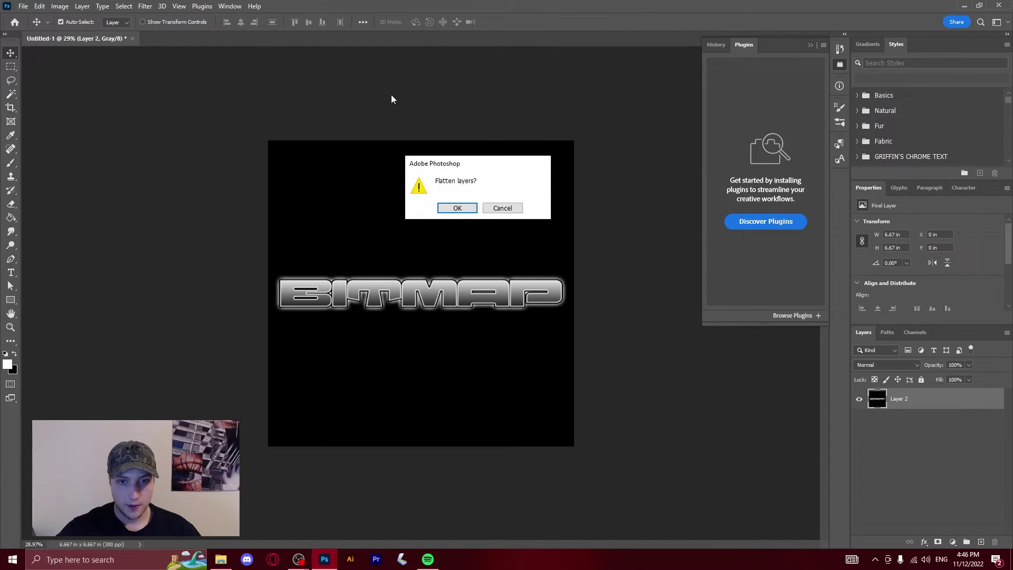
{"action": "left_click", "coordinate": [457, 211]}
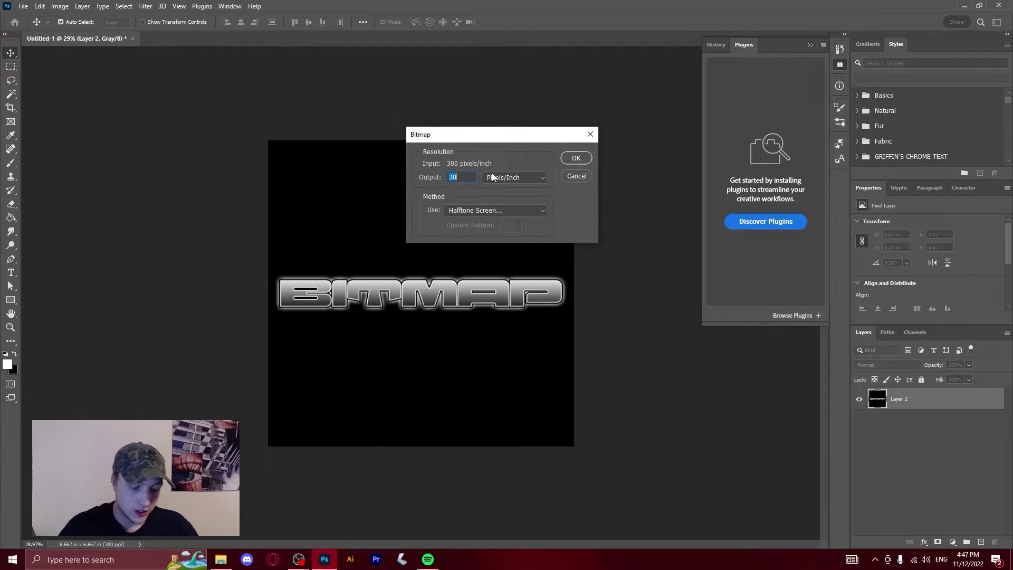
{"action": "type", "text": "5"}
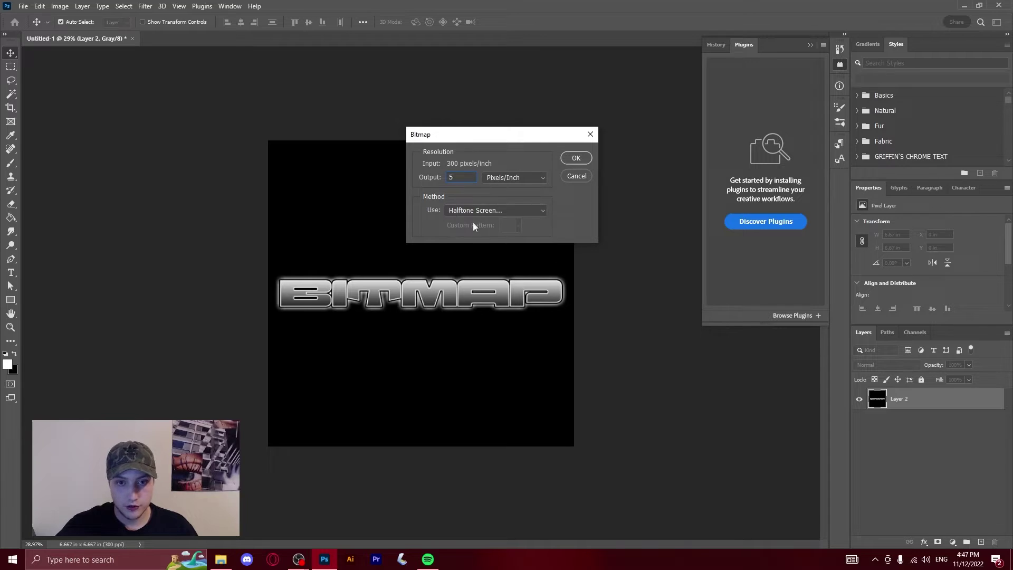
{"action": "left_click", "coordinate": [577, 158]}
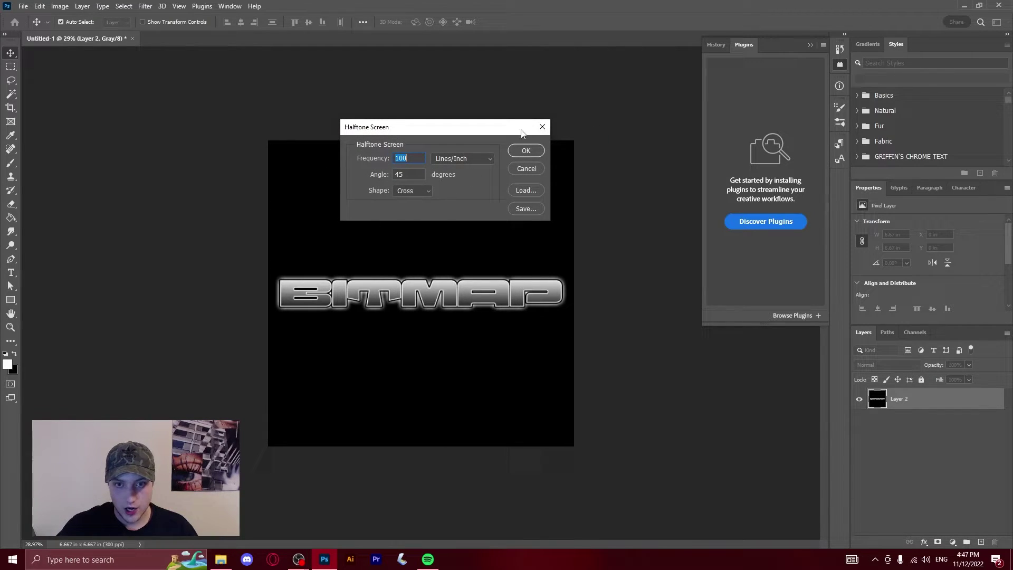
{"action": "left_click", "coordinate": [525, 150]}
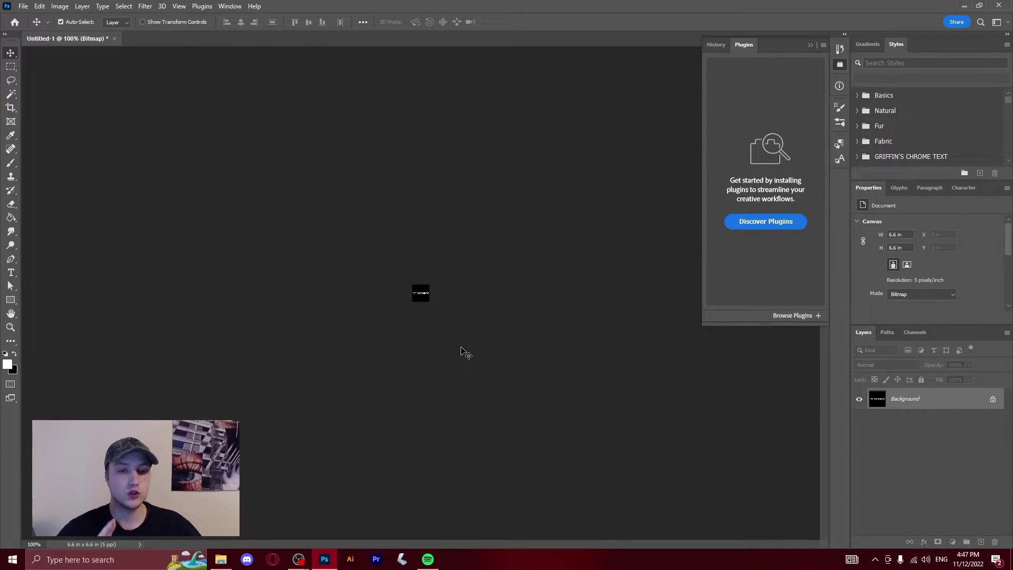
{"action": "scroll", "coordinate": [438, 299], "scroll_direction": "up", "scroll_amount": 5}
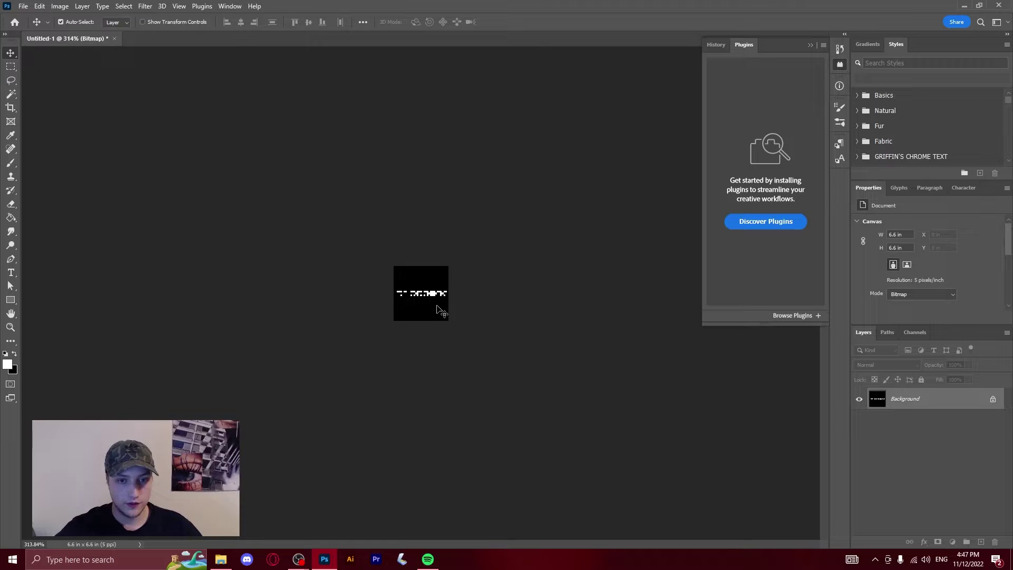
{"action": "scroll", "coordinate": [437, 307], "scroll_direction": "up", "scroll_amount": 8}
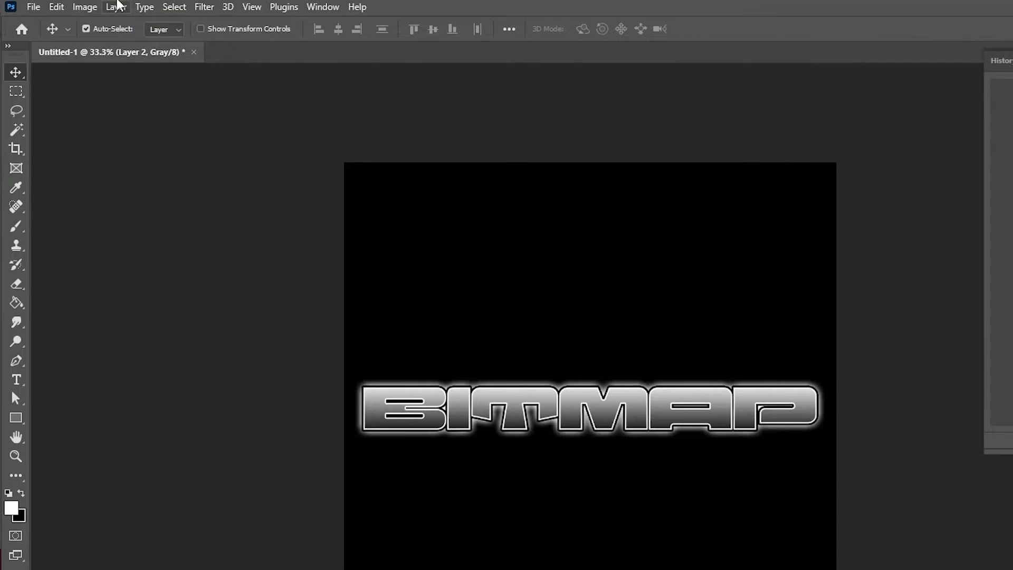
Trial a flattened 15 ppi Cross halftone Bitmap conversion
{"action": "left_click", "coordinate": [60, 6]}
{"action": "mouse_move", "coordinate": [79, 19]}
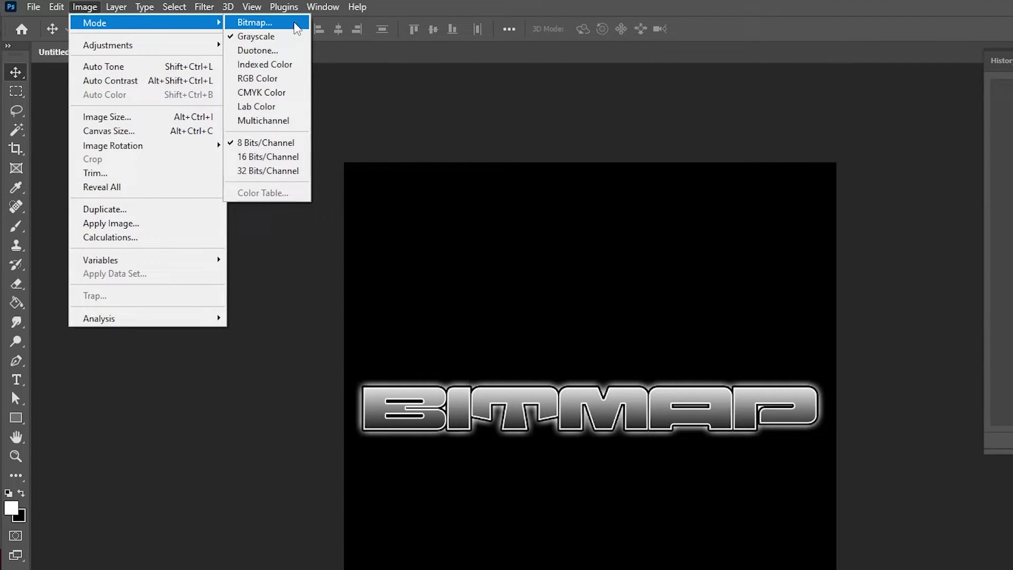
{"action": "left_click", "coordinate": [255, 22]}
{"action": "left_click", "coordinate": [457, 208]}
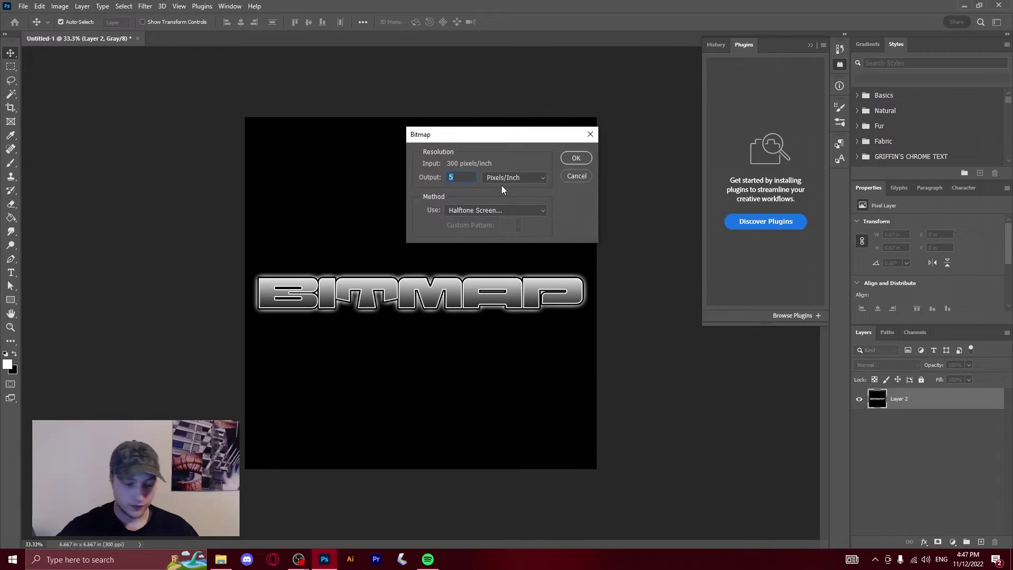
{"action": "type", "text": "15"}
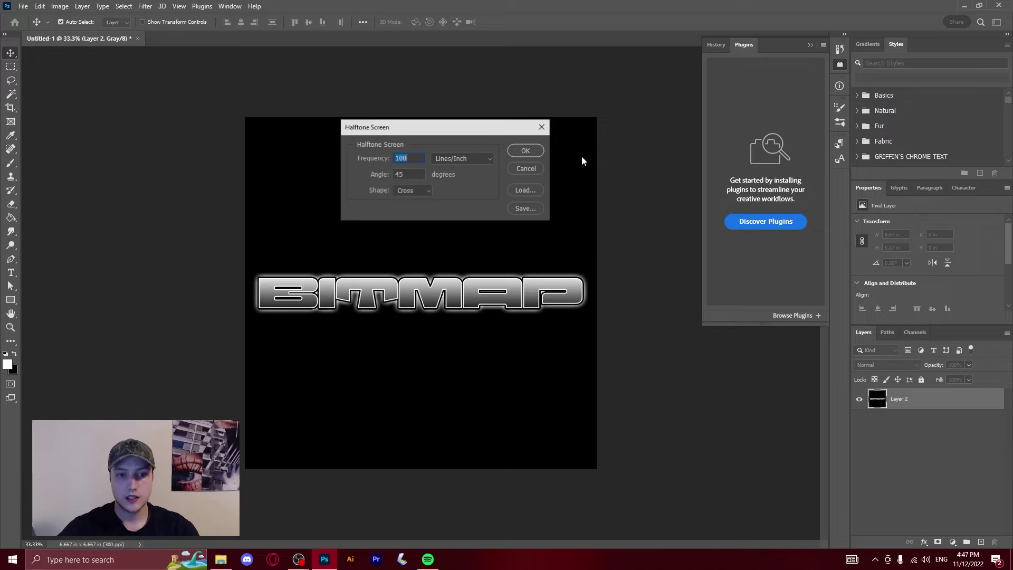
{"action": "left_click", "coordinate": [526, 151]}
{"action": "scroll", "coordinate": [442, 305], "scroll_direction": "up", "scroll_amount": 10}
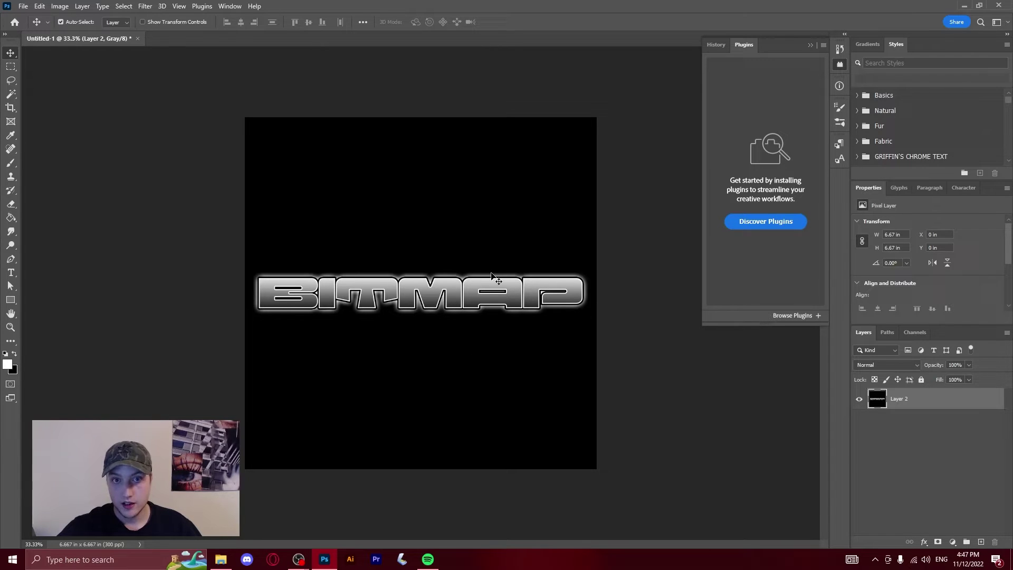
Flatten and convert to a 50 ppi Bitmap with a 100-line, 45° Cross halftone
{"action": "left_click", "coordinate": [59, 6]}
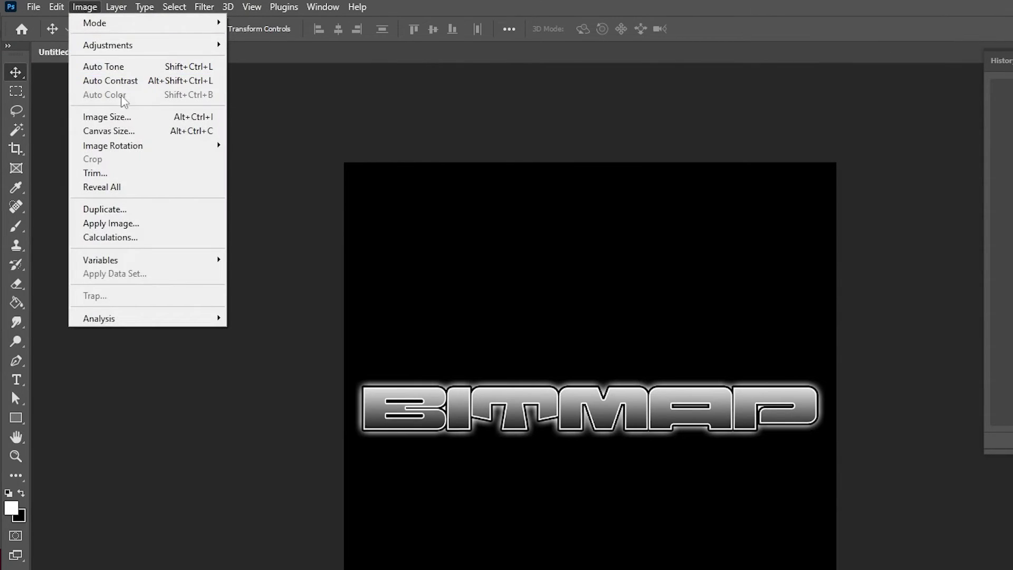
{"action": "mouse_move", "coordinate": [116, 24]}
{"action": "left_click", "coordinate": [248, 23]}
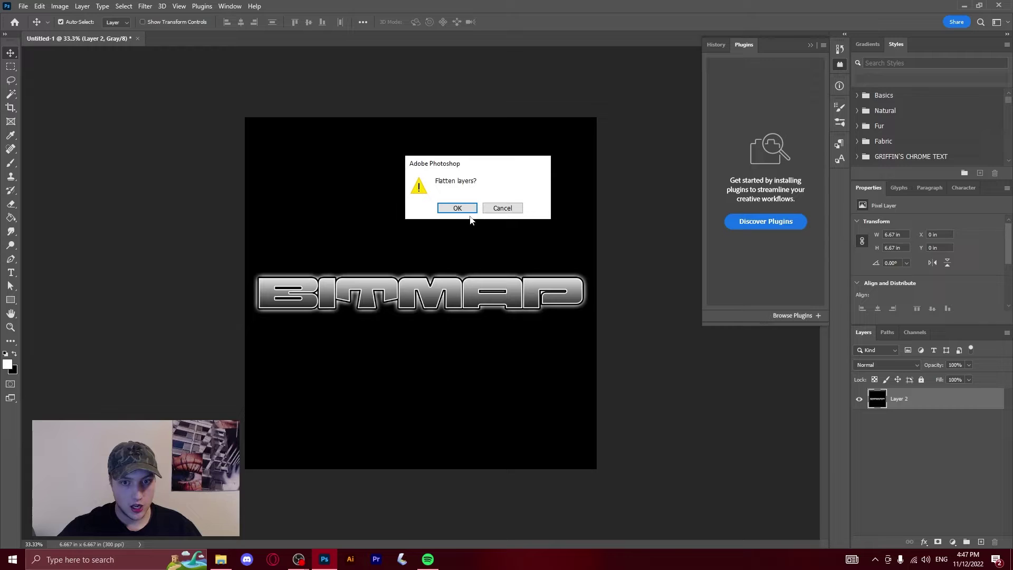
{"action": "left_click", "coordinate": [643, 286]}
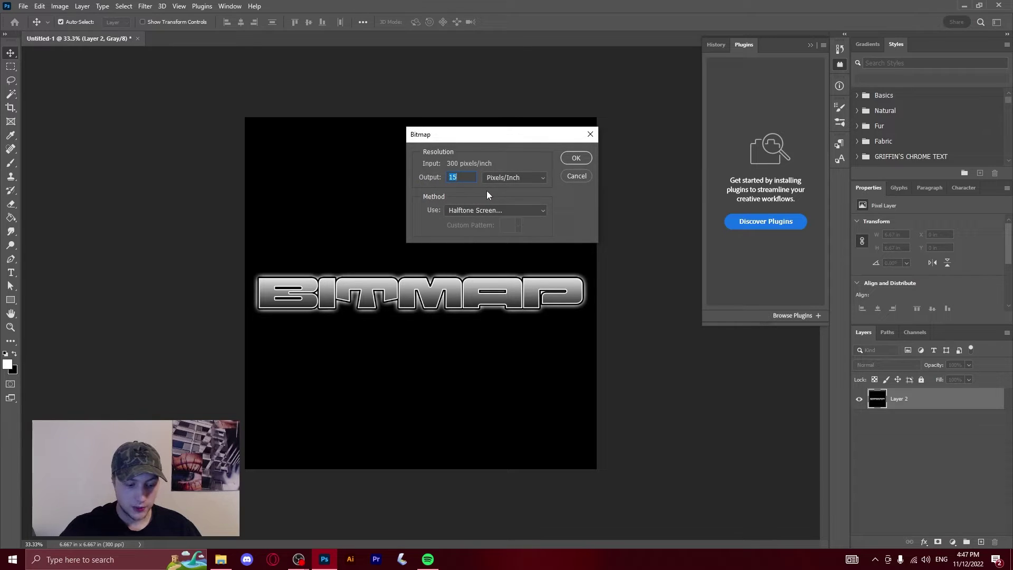
{"action": "type", "text": "50"}
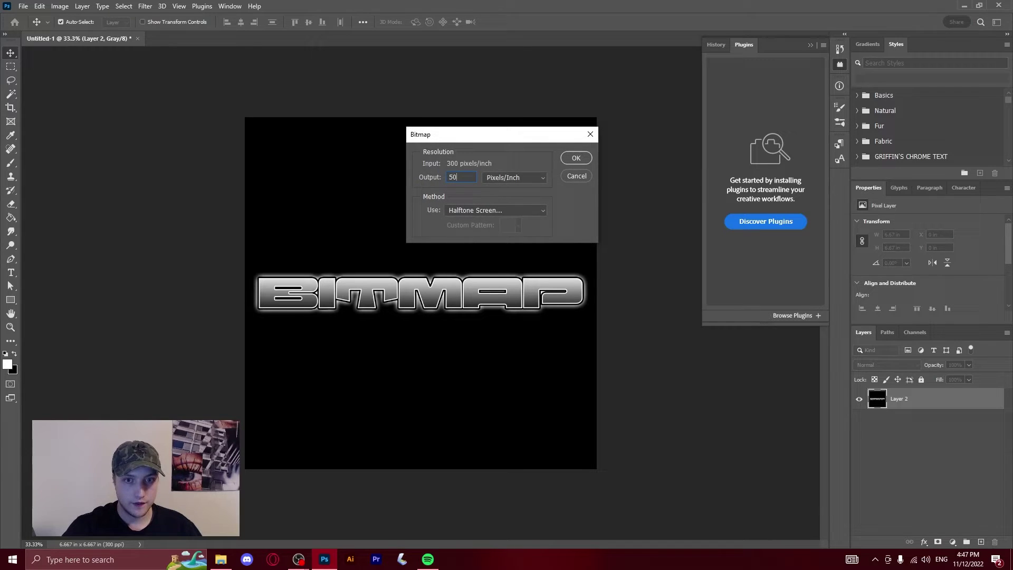
{"action": "key", "text": "Return"}
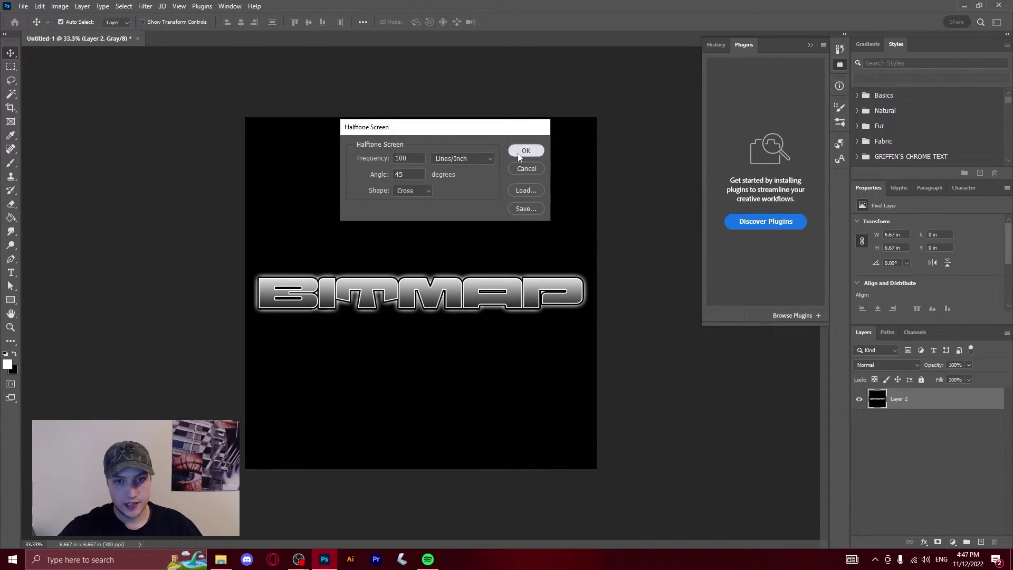
{"action": "left_click", "coordinate": [518, 153]}
{"action": "scroll", "coordinate": [444, 312], "scroll_direction": "up", "scroll_amount": 10}
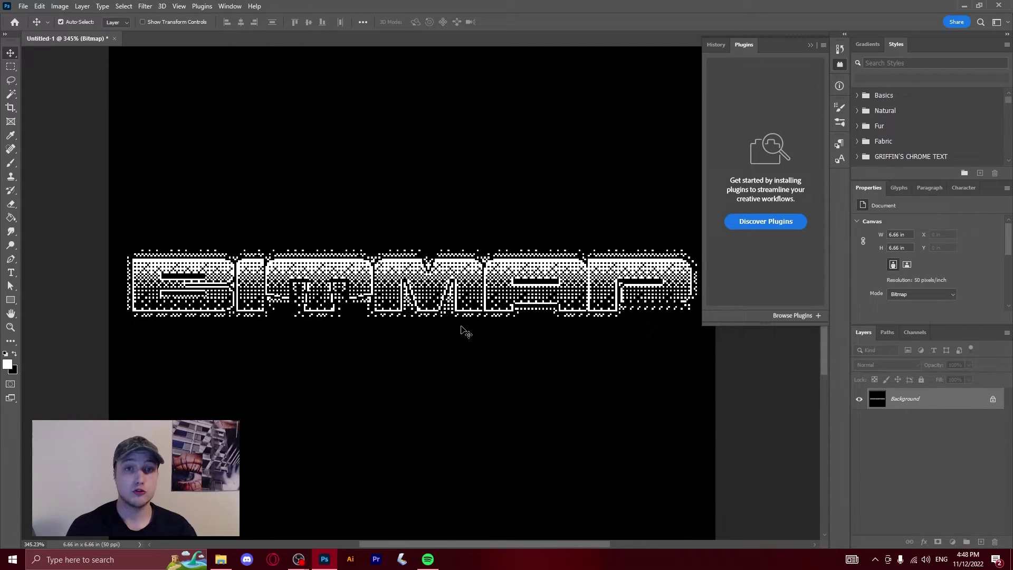
{"action": "scroll", "coordinate": [397, 288], "scroll_direction": "up", "scroll_amount": 5}
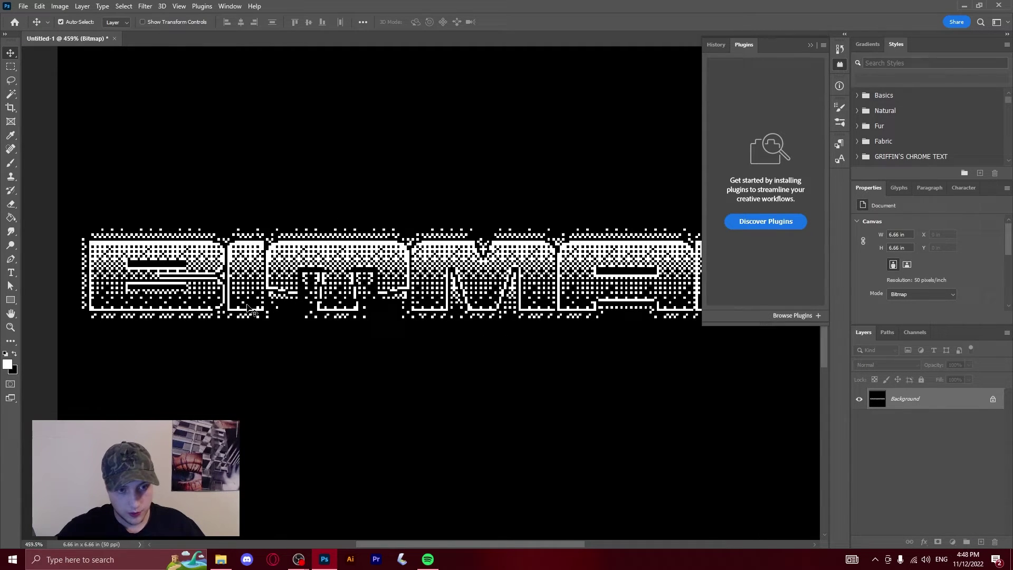
{"action": "scroll", "coordinate": [396, 287], "scroll_direction": "down", "scroll_amount": 3}
{"action": "scroll", "coordinate": [397, 287], "scroll_direction": "down", "scroll_amount": 3}
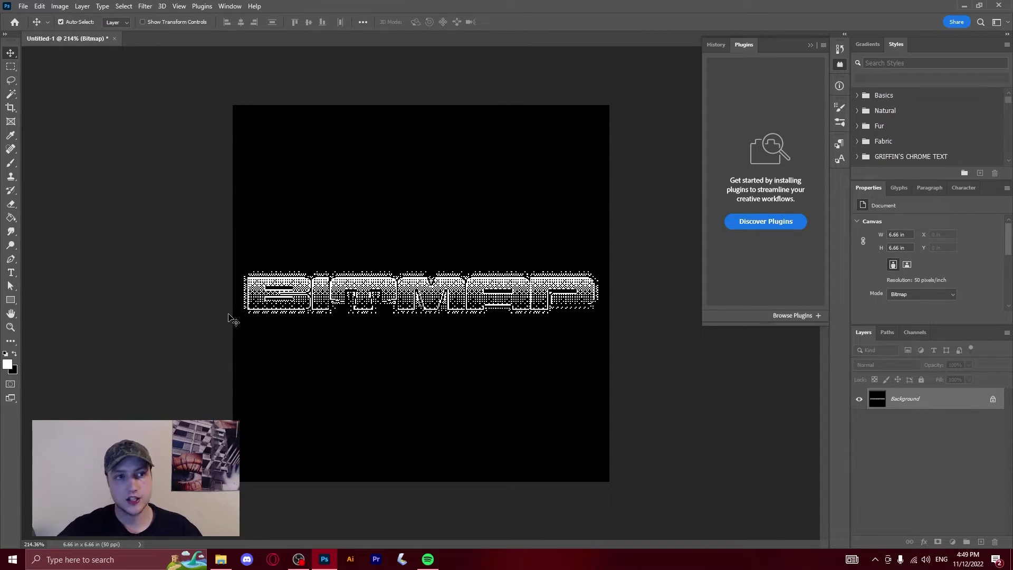
Convert the Bitmap image to Grayscale and then to RGB Color
{"action": "left_click", "coordinate": [63, 5]}
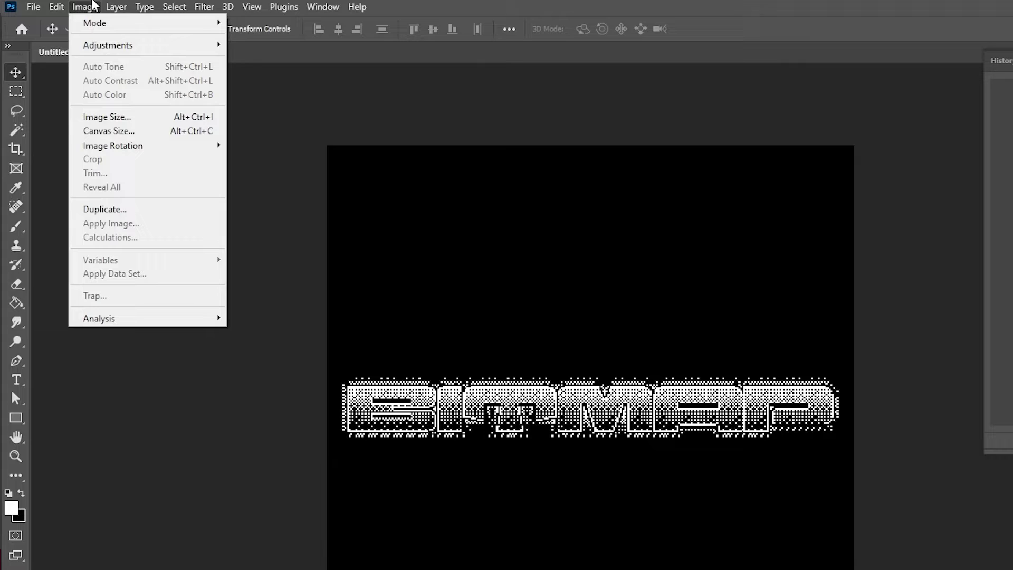
{"action": "mouse_move", "coordinate": [97, 22]}
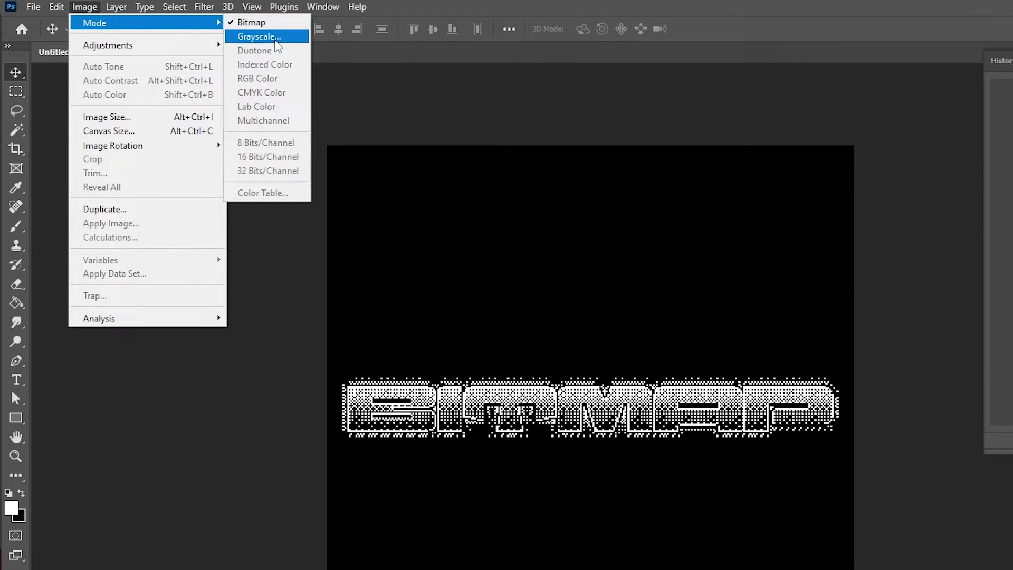
{"action": "left_click", "coordinate": [262, 36]}
{"action": "left_click", "coordinate": [547, 174]}
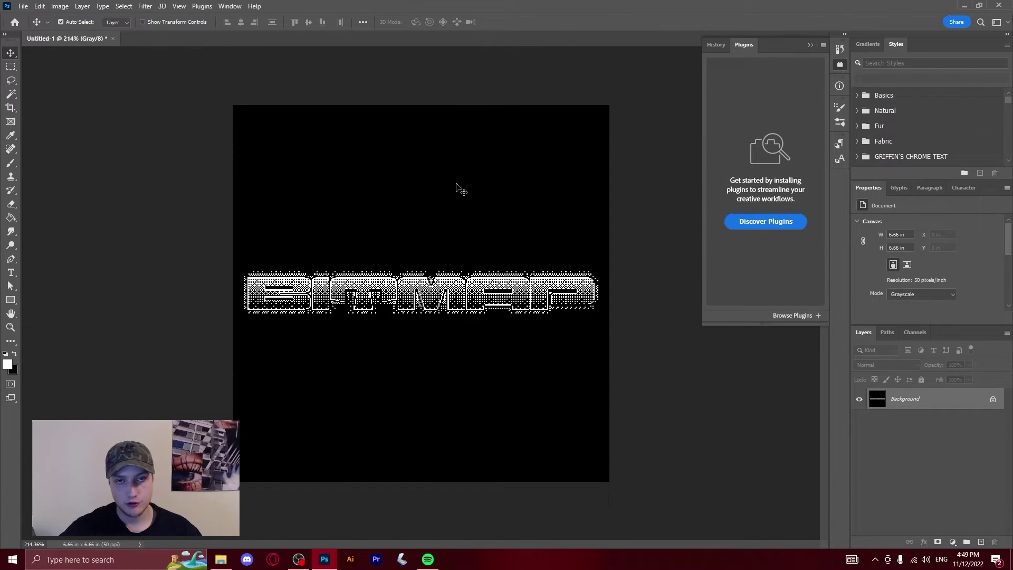
{"action": "left_click", "coordinate": [60, 6]}
{"action": "mouse_move", "coordinate": [68, 17]}
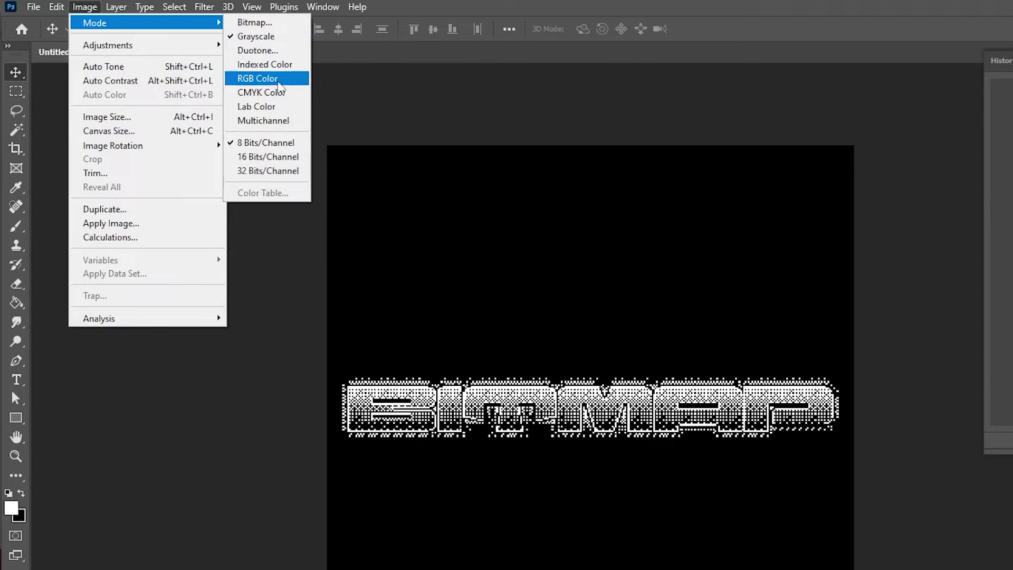
{"action": "left_click", "coordinate": [278, 82]}
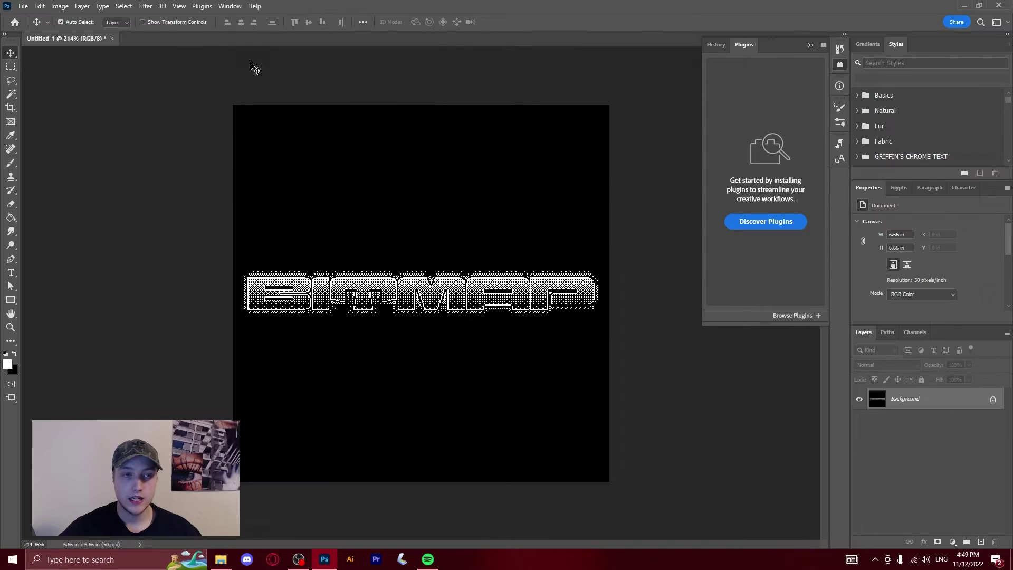
Resize the image to 300 ppi (1998 × 1998 px) with Nearest Neighbor resampling
{"action": "left_click", "coordinate": [60, 5]}
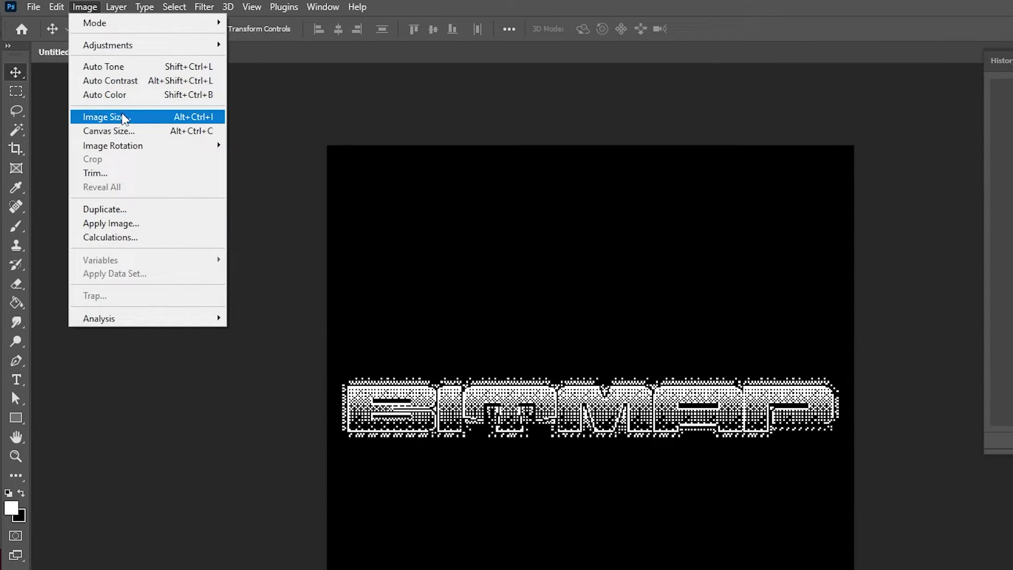
{"action": "left_click", "coordinate": [84, 83]}
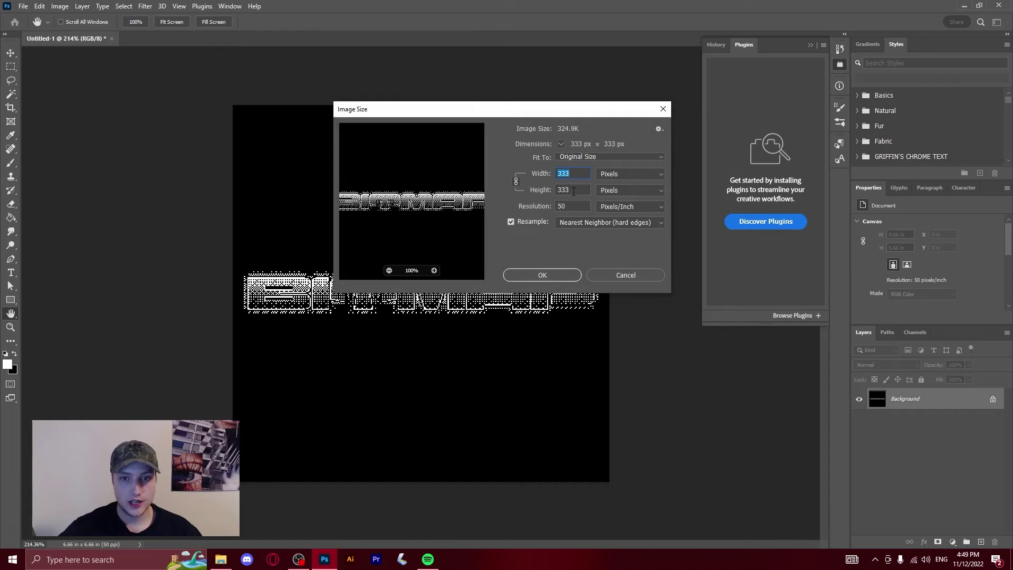
{"action": "key", "text": "Tab"}
{"action": "key", "text": "Tab"}
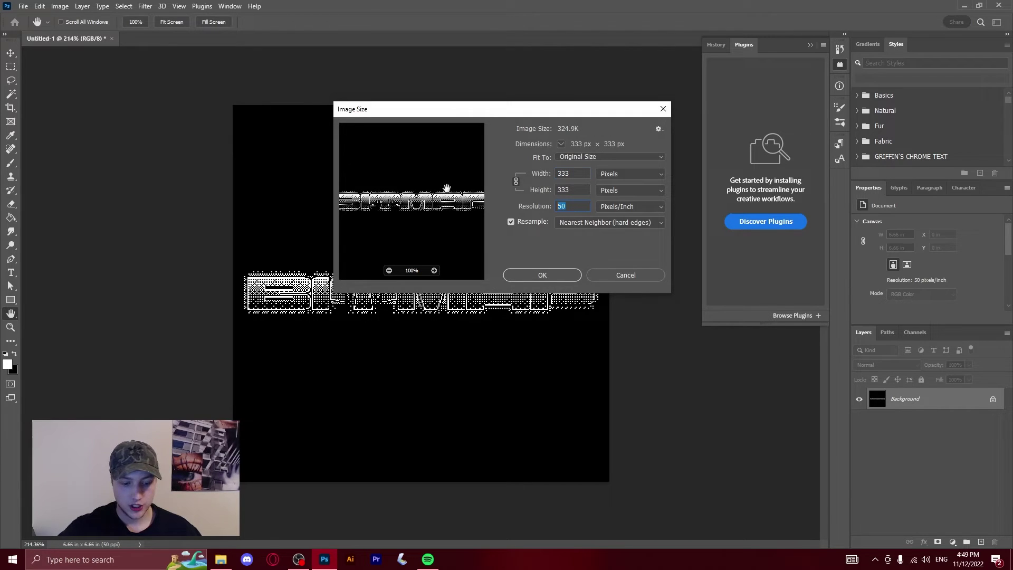
{"action": "type", "text": "300"}
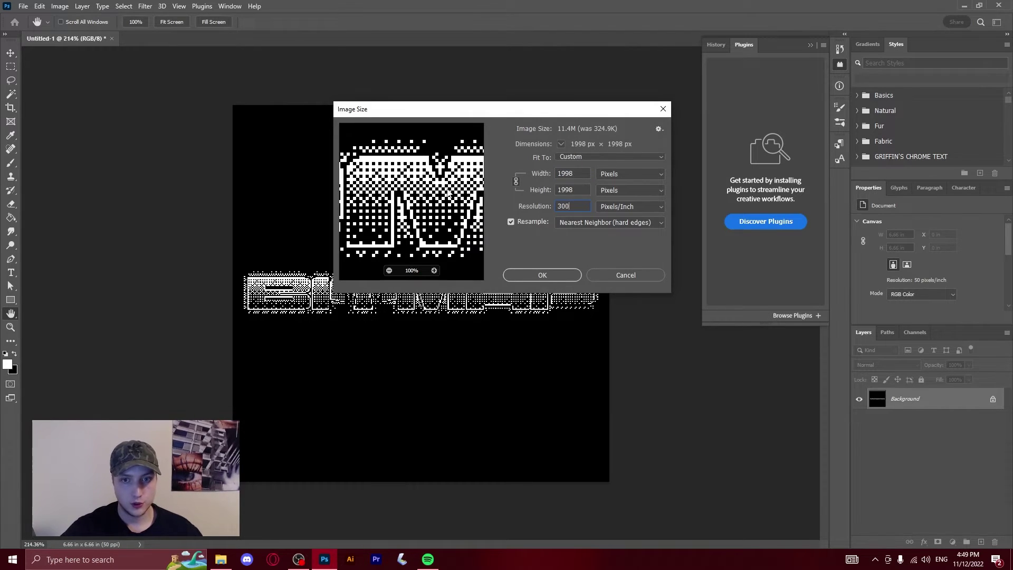
{"action": "left_click", "coordinate": [389, 271]}
{"action": "left_click", "coordinate": [389, 270]}
{"action": "left_click", "coordinate": [390, 271]}
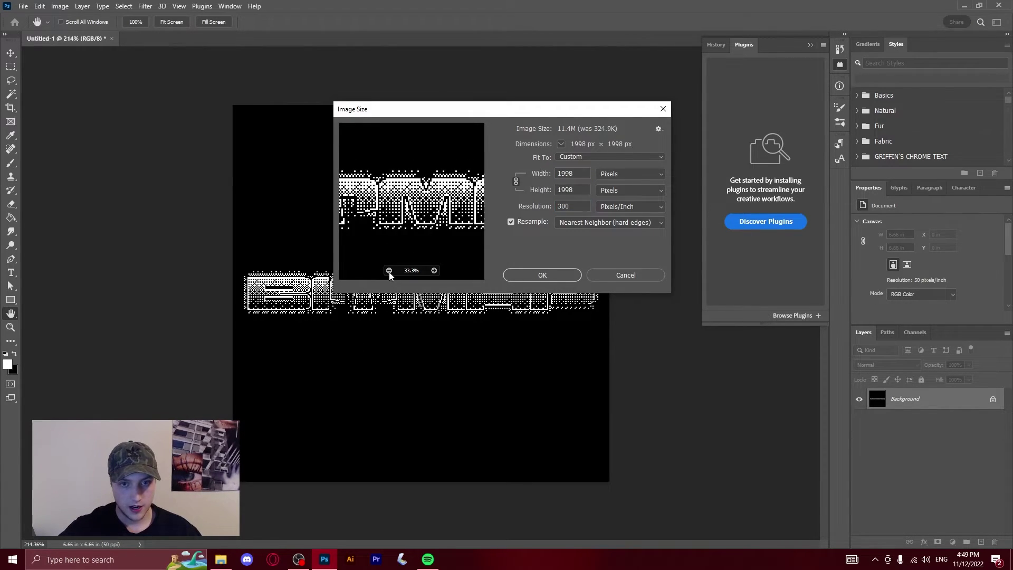
{"action": "left_click", "coordinate": [544, 273]}
{"action": "scroll", "coordinate": [460, 271], "scroll_direction": "down", "scroll_amount": 3}
Turn Background into Layer 0 and delete its black with the Magic Wand
{"action": "scroll", "coordinate": [460, 270], "scroll_direction": "down", "scroll_amount": 5}
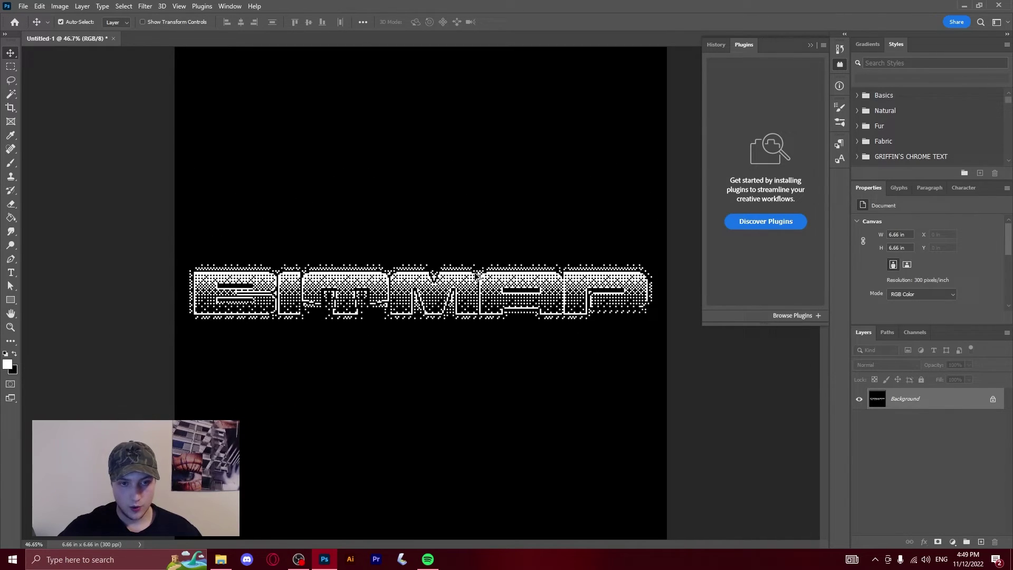
{"action": "scroll", "coordinate": [511, 315], "scroll_direction": "up", "scroll_amount": 5}
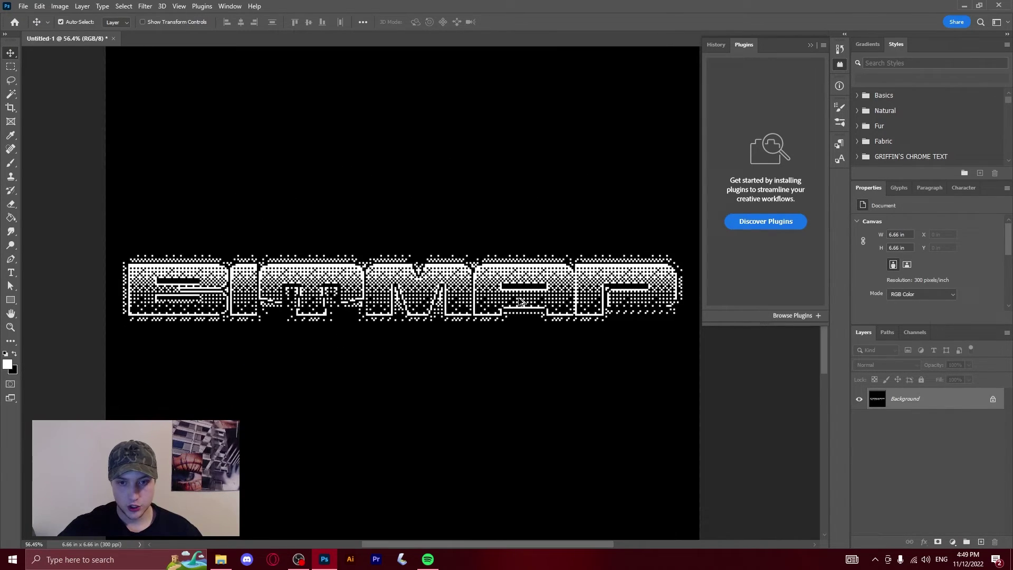
{"action": "scroll", "coordinate": [406, 290], "scroll_direction": "down", "scroll_amount": 5}
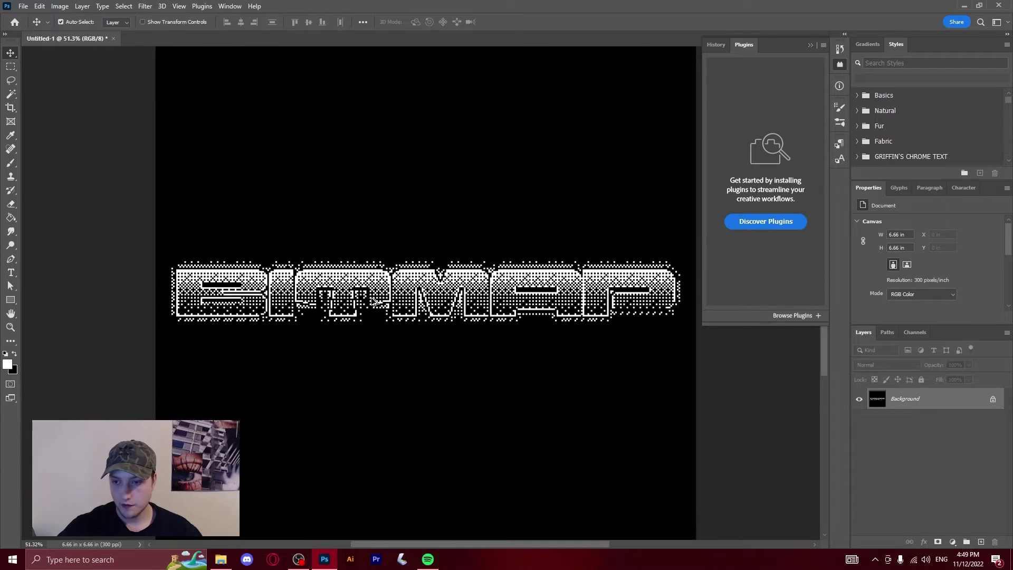
{"action": "double_click", "coordinate": [937, 399]}
{"action": "key", "text": "Return"}
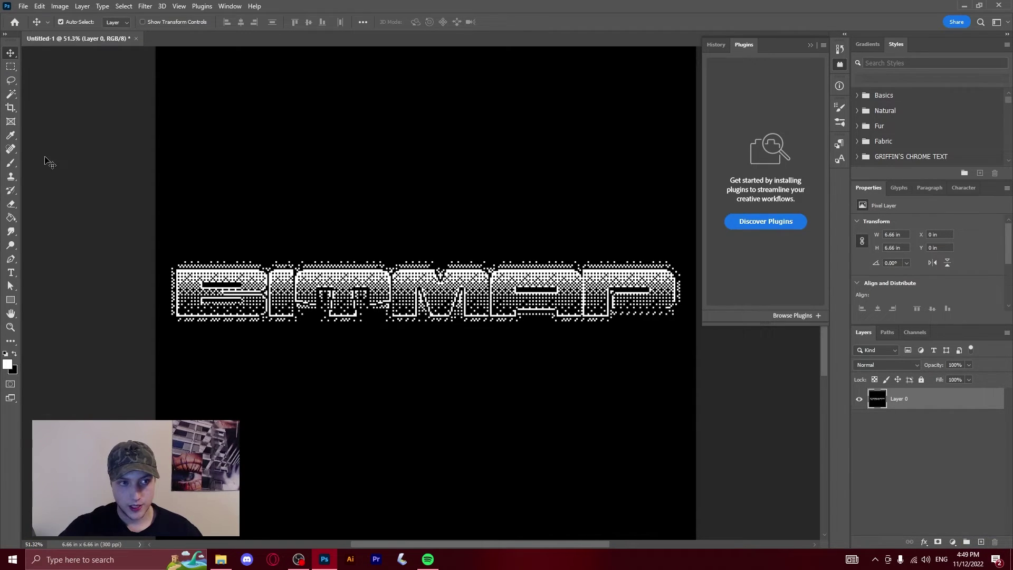
{"action": "left_click", "coordinate": [11, 94]}
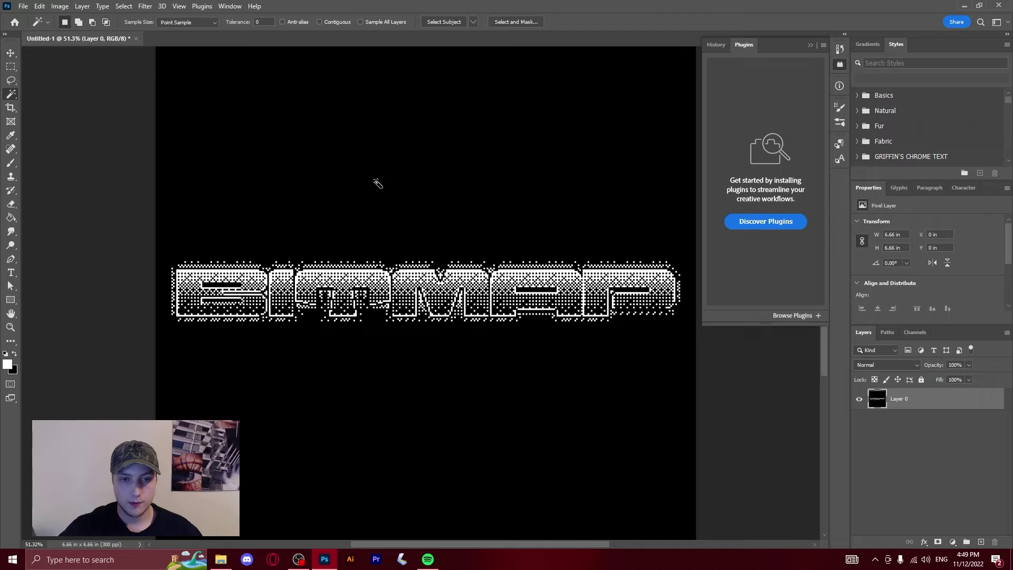
{"action": "left_click", "coordinate": [428, 167]}
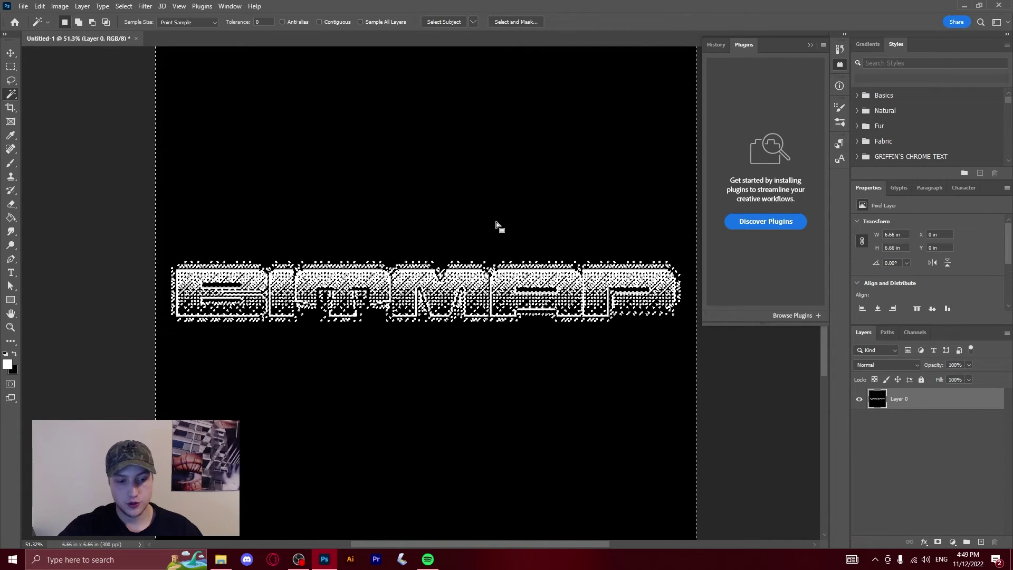
{"action": "key", "text": "Delete"}
{"action": "key", "text": "ctrl+d"}
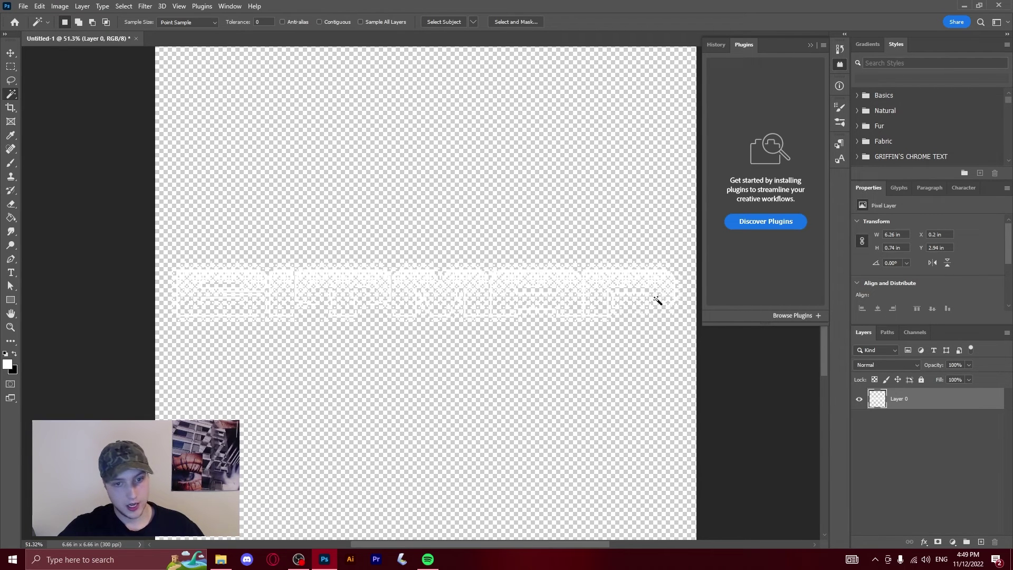
Add Layer 1 beneath the text, fill it black, and reselect Layer 0
{"action": "left_click", "coordinate": [981, 540]}
{"action": "left_click_drag", "start_coordinate": [908, 399], "coordinate": [908, 426]}
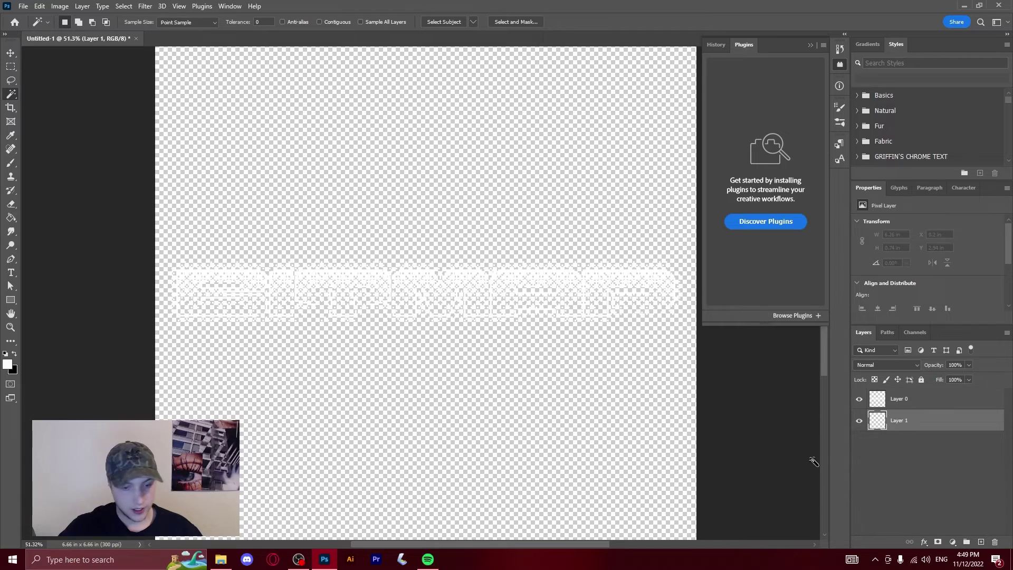
{"action": "key", "text": "g"}
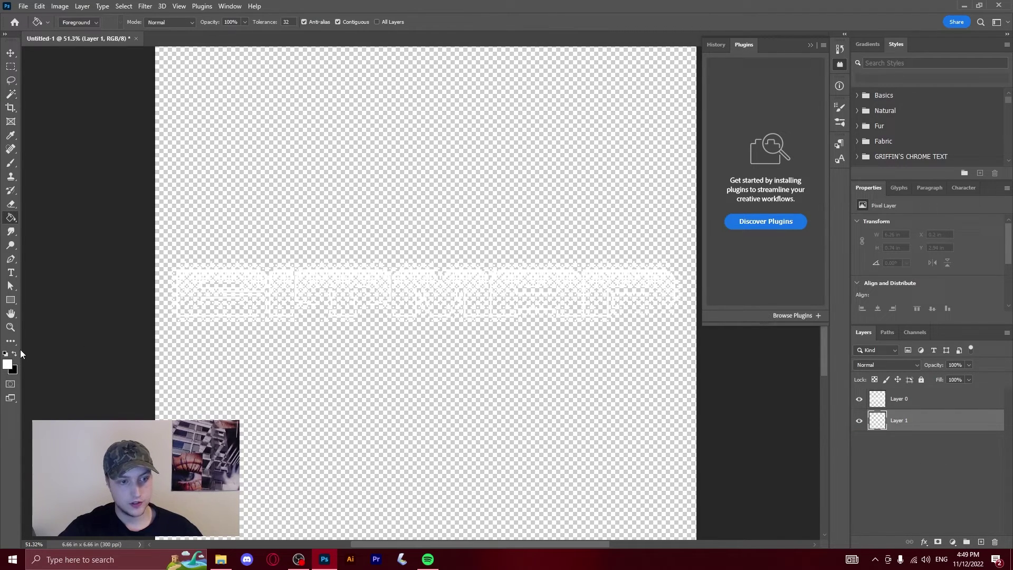
{"action": "left_click", "coordinate": [326, 333]}
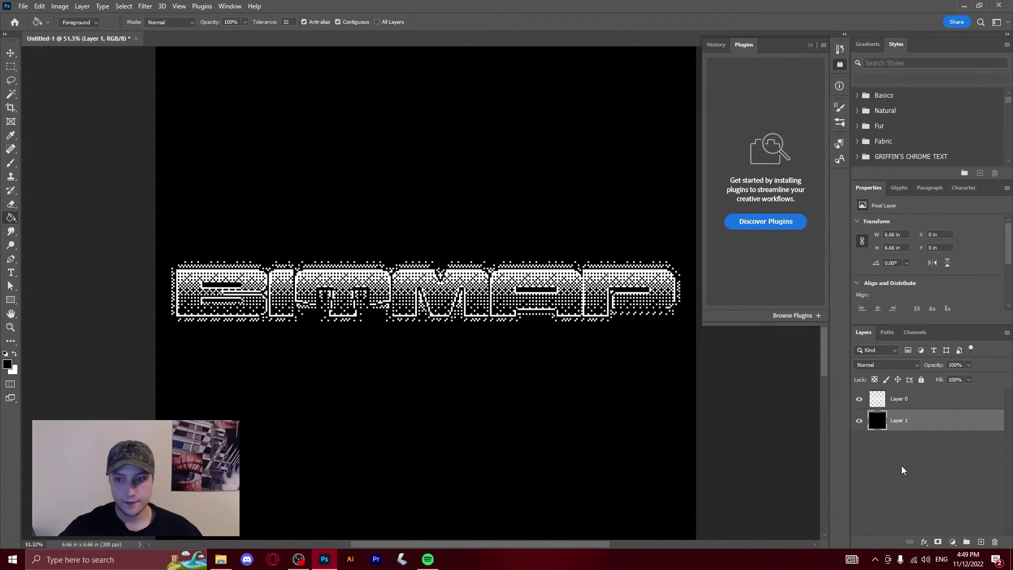
{"action": "left_click", "coordinate": [916, 406]}
{"action": "key", "text": "v"}
{"action": "left_click_drag", "start_coordinate": [349, 277], "coordinate": [357, 243]}
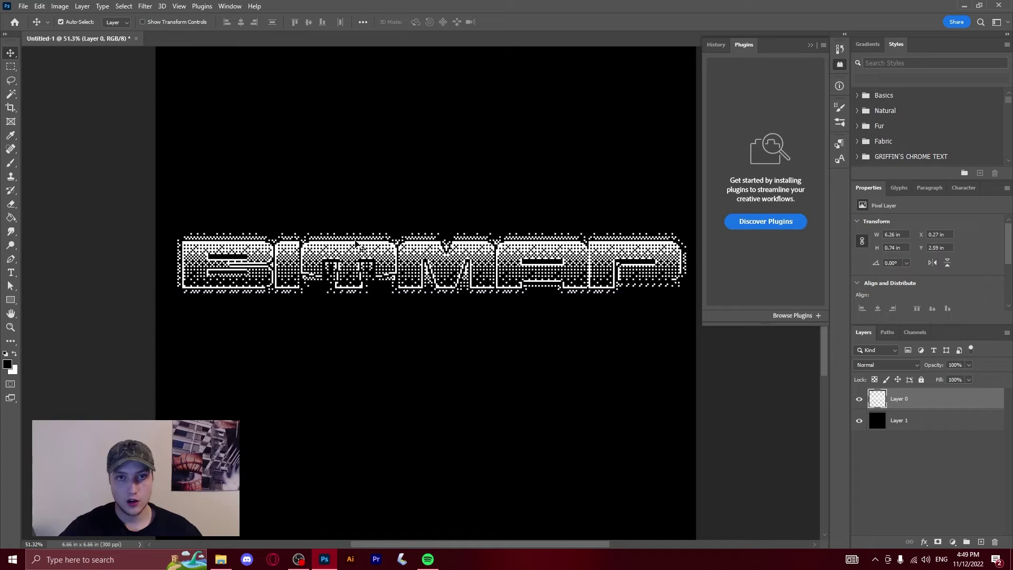
Drag the BITMAP text until it rests just above centre at X 0.2 in, Y 2.76 in
{"action": "left_click_drag", "start_coordinate": [389, 277], "coordinate": [383, 305]}
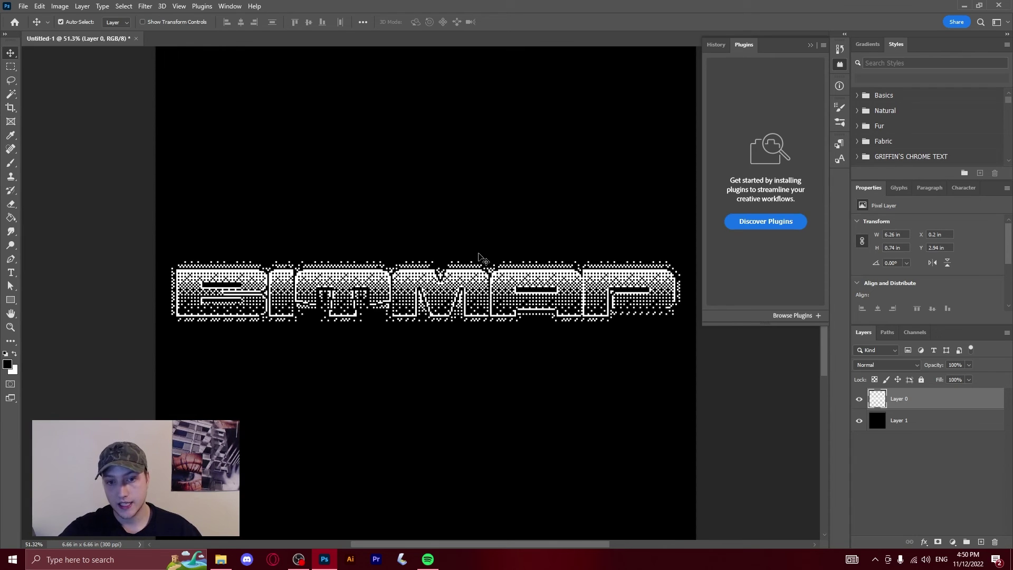
{"action": "left_click_drag", "start_coordinate": [467, 274], "coordinate": [473, 229]}
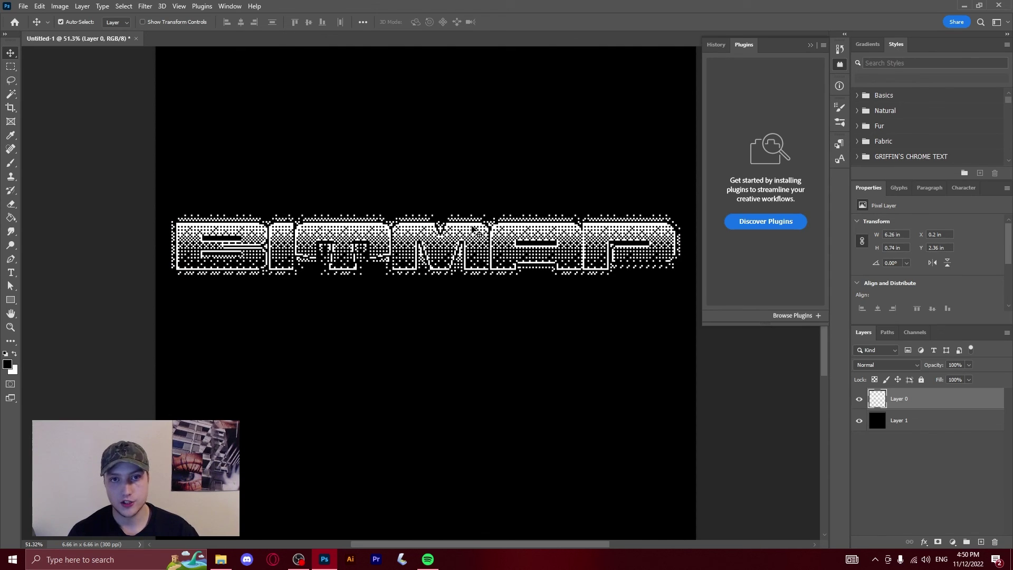
{"action": "left_click_drag", "start_coordinate": [472, 228], "coordinate": [470, 271]}
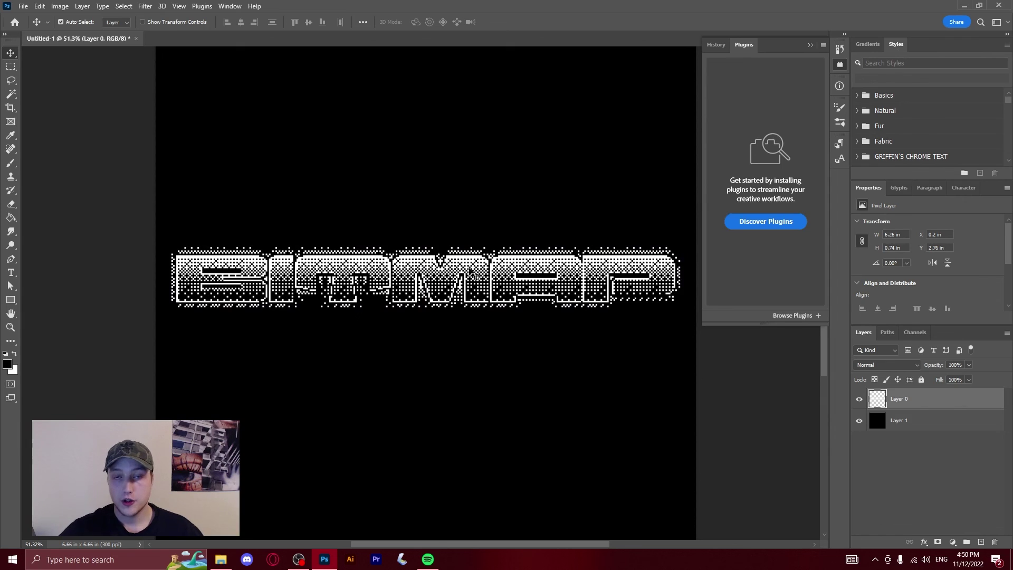